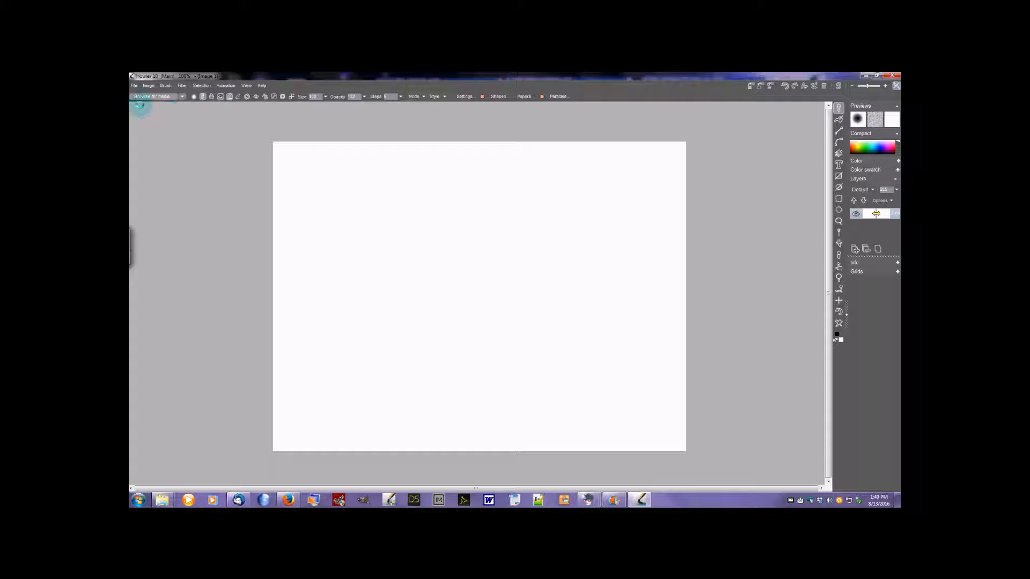
# Load the kb bush2 brush from the saved brush media
pyautogui.click(160, 97)
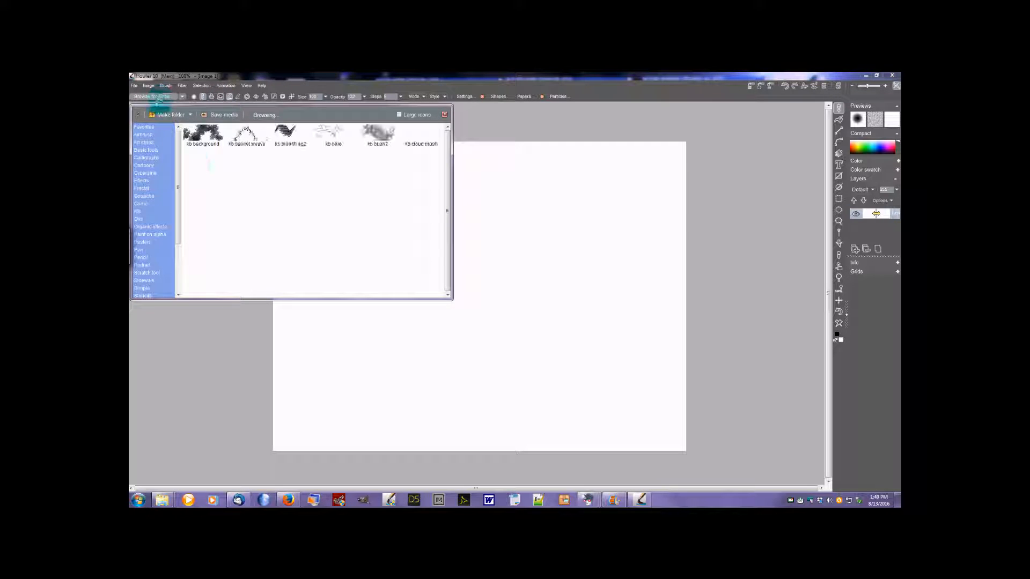
pyautogui.click(377, 138)
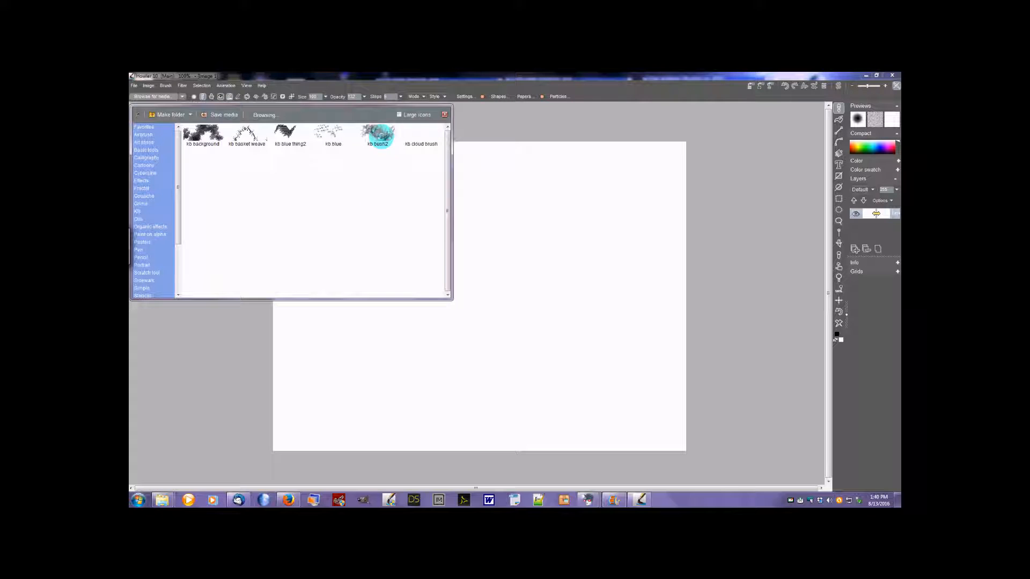
pyautogui.doubleClick(380, 138)
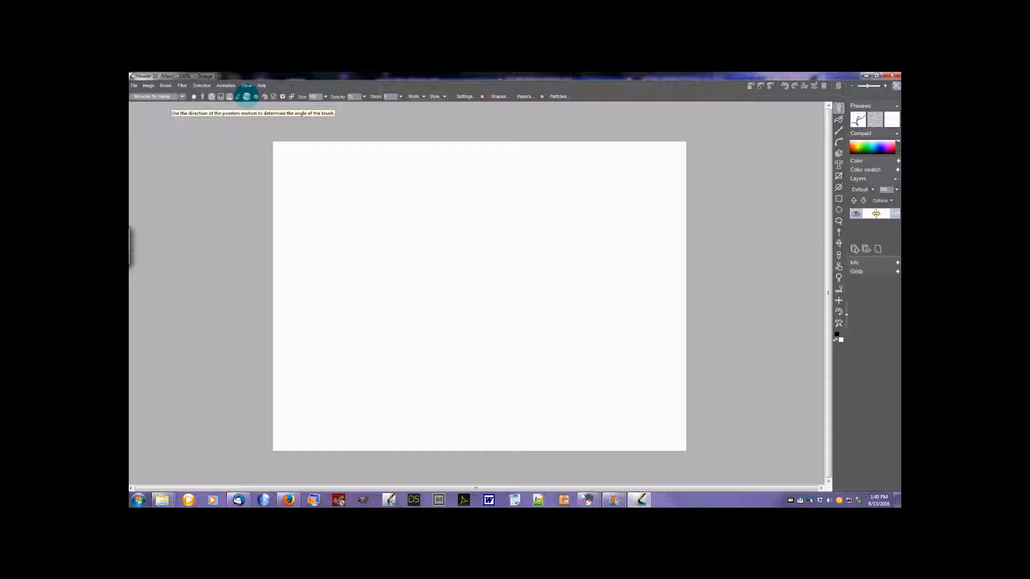
# Paint several long winding test strokes across the blank canvas with the loaded bush brush, undoing the first short one
pyautogui.moveTo(310, 208); pyautogui.dragTo(335, 194)
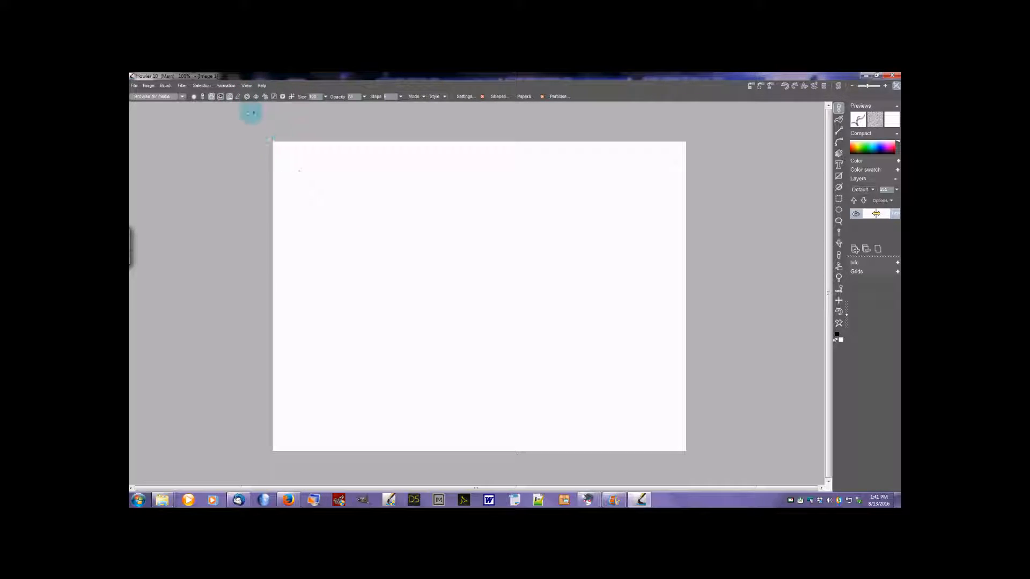
pyautogui.hotkey('ctrl', 'z')
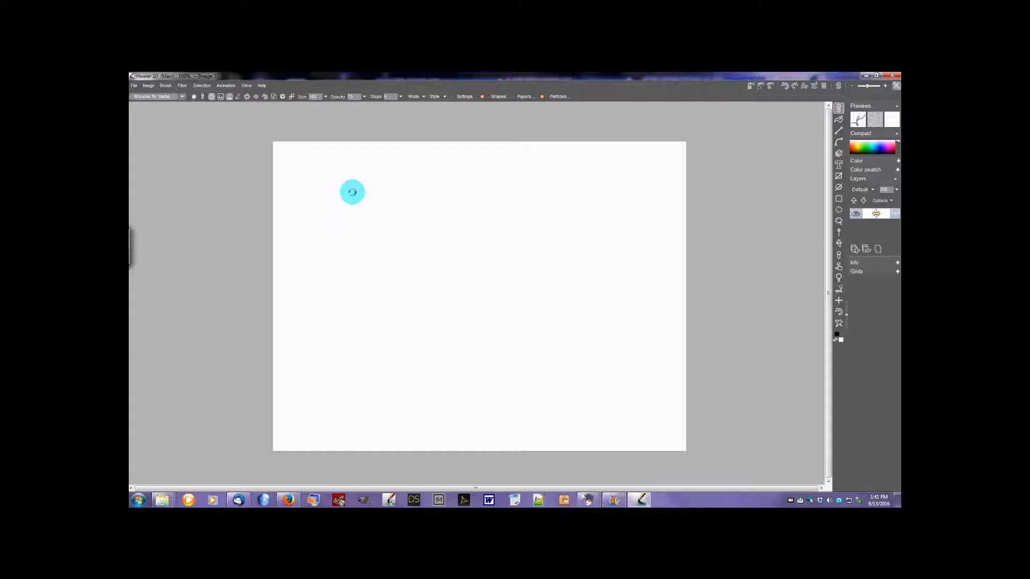
pyautogui.moveTo(317, 193)
pyautogui.mouseDown()
pyautogui.moveTo(531, 280)
pyautogui.moveTo(576, 356)
pyautogui.moveTo(615, 339)
pyautogui.mouseUp()
pyautogui.moveTo(384, 173)
pyautogui.mouseDown()
pyautogui.moveTo(417, 202)
pyautogui.moveTo(458, 192)
pyautogui.moveTo(533, 223)
pyautogui.moveTo(600, 223)
pyautogui.moveTo(614, 263)
pyautogui.mouseUp()
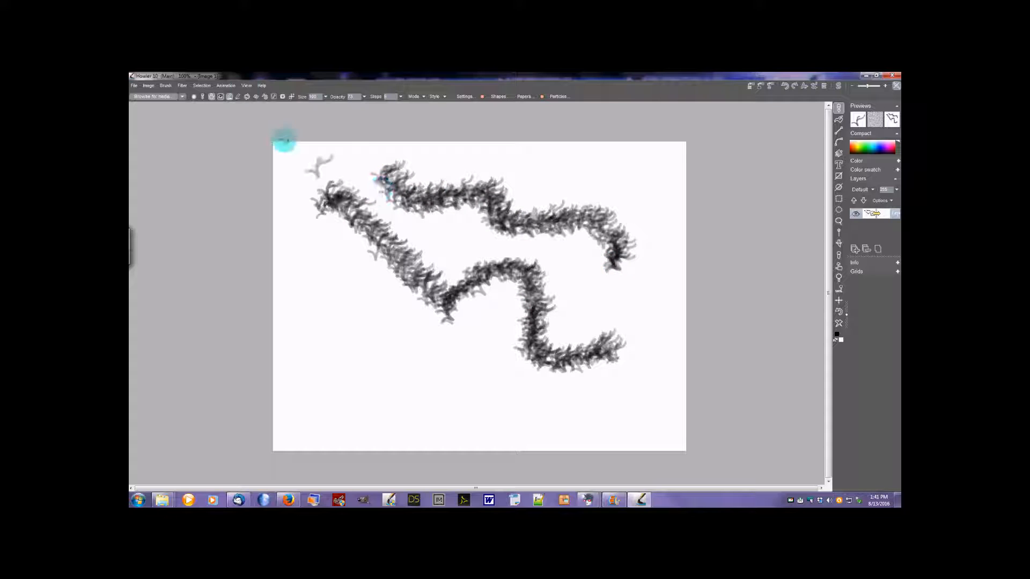
pyautogui.moveTo(354, 277)
pyautogui.mouseDown()
pyautogui.moveTo(334, 284)
pyautogui.moveTo(331, 320)
pyautogui.moveTo(384, 327)
pyautogui.moveTo(415, 352)
pyautogui.moveTo(388, 386)
pyautogui.moveTo(434, 426)
pyautogui.moveTo(471, 391)
pyautogui.moveTo(538, 443)
pyautogui.moveTo(577, 405)
pyautogui.moveTo(560, 395)
pyautogui.moveTo(593, 430)
pyautogui.moveTo(644, 372)
pyautogui.moveTo(630, 300)
pyautogui.moveTo(565, 298)
pyautogui.moveTo(523, 252)
pyautogui.moveTo(602, 253)
pyautogui.moveTo(555, 257)
pyautogui.moveTo(623, 193)
pyautogui.moveTo(638, 209)
pyautogui.mouseUp()
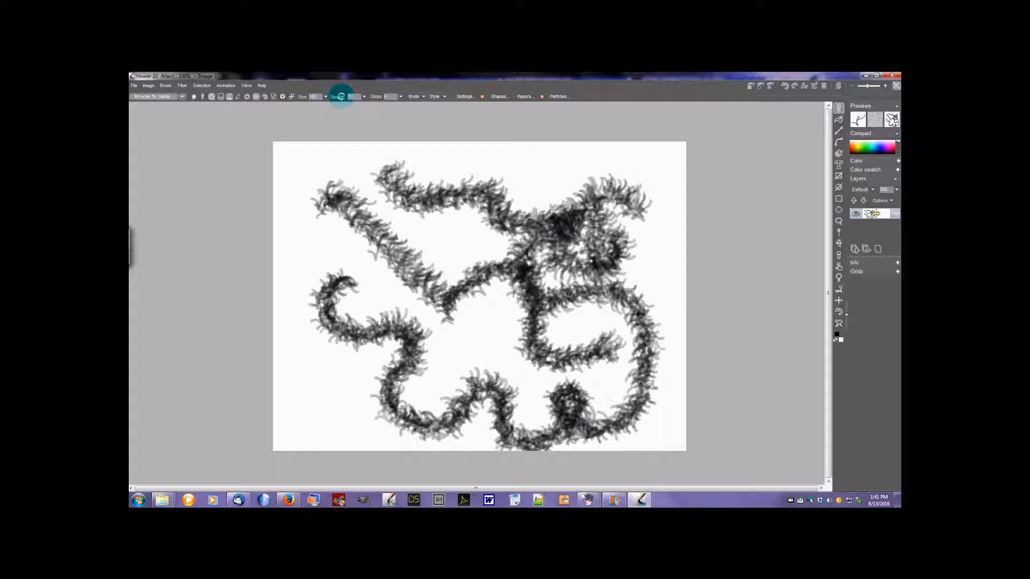
pyautogui.moveTo(325, 97); pyautogui.dragTo(272, 110)
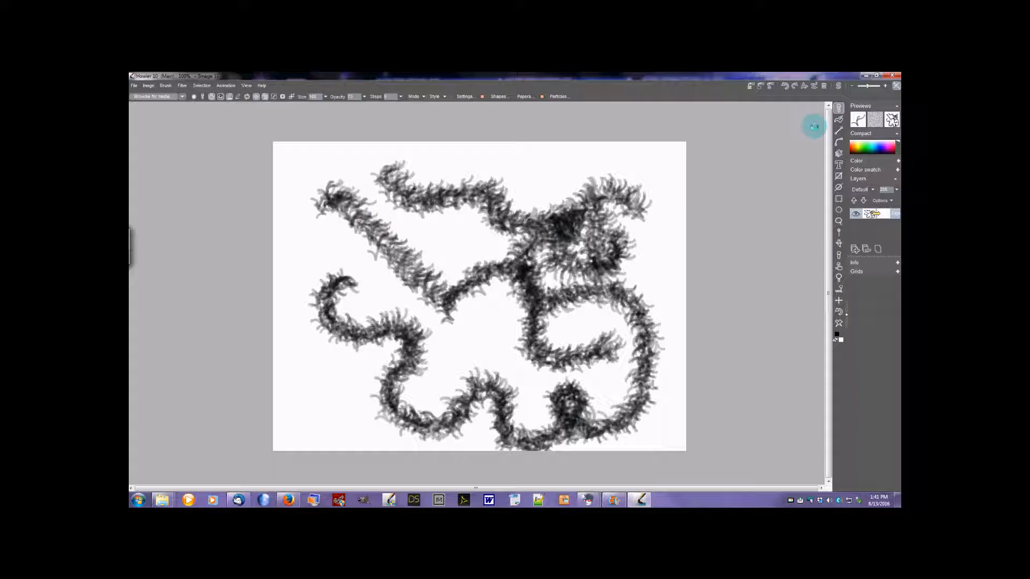
pyautogui.moveTo(509, 183)
pyautogui.mouseDown()
pyautogui.moveTo(578, 155)
pyautogui.moveTo(628, 160)
pyautogui.moveTo(671, 210)
pyautogui.moveTo(638, 255)
pyautogui.moveTo(491, 205)
pyautogui.moveTo(399, 227)
pyautogui.moveTo(485, 281)
pyautogui.mouseUp()
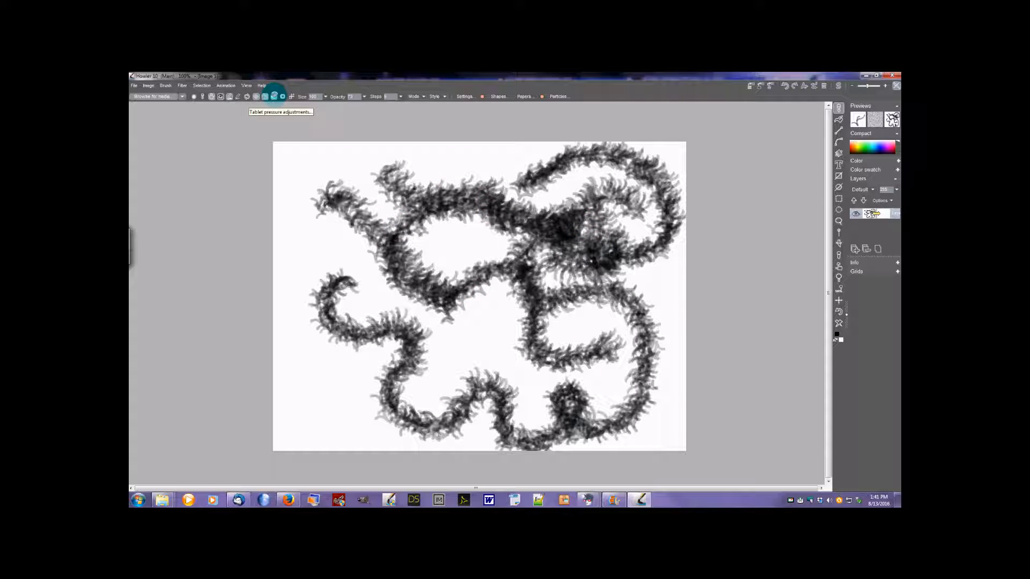
# Calibrate the tablet pressure by drawing test strokes in the calibration area, and save the calibration
pyautogui.click(274, 96)
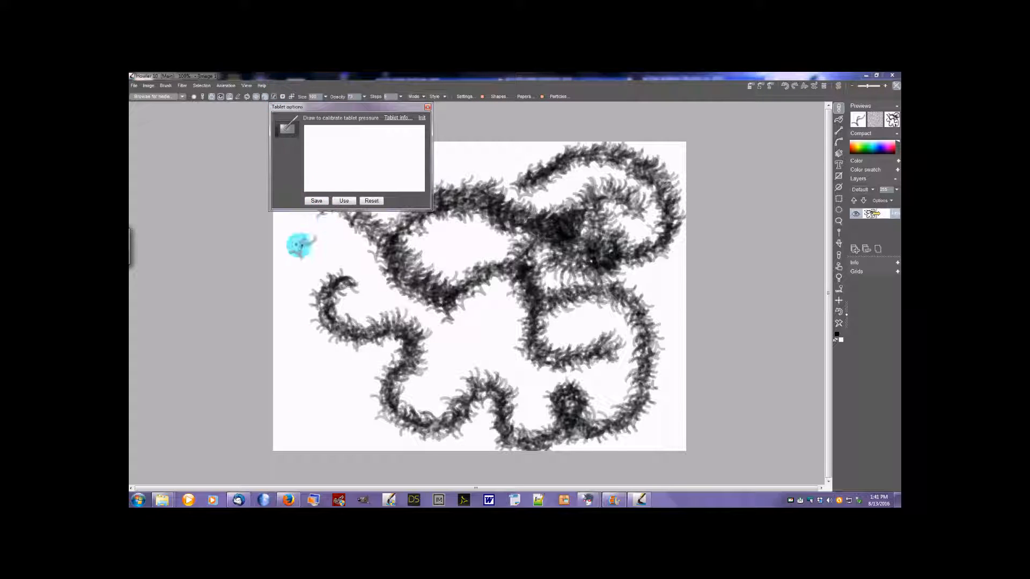
pyautogui.moveTo(325, 174)
pyautogui.mouseDown()
pyautogui.moveTo(349, 161)
pyautogui.moveTo(361, 141)
pyautogui.moveTo(382, 154)
pyautogui.mouseUp()
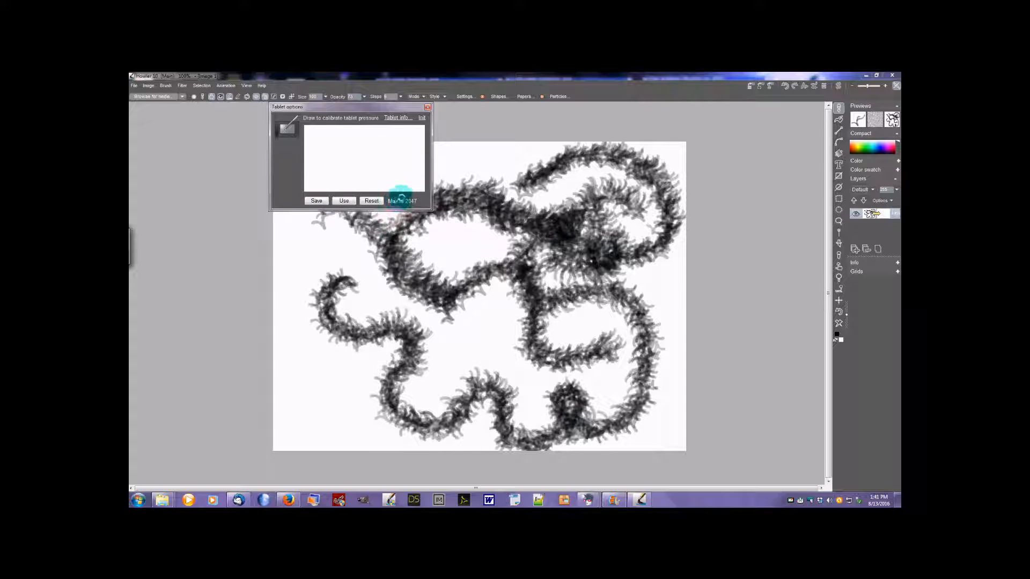
pyautogui.click(323, 181)
pyautogui.moveTo(322, 181)
pyautogui.mouseDown()
pyautogui.moveTo(363, 156)
pyautogui.moveTo(393, 161)
pyautogui.mouseUp()
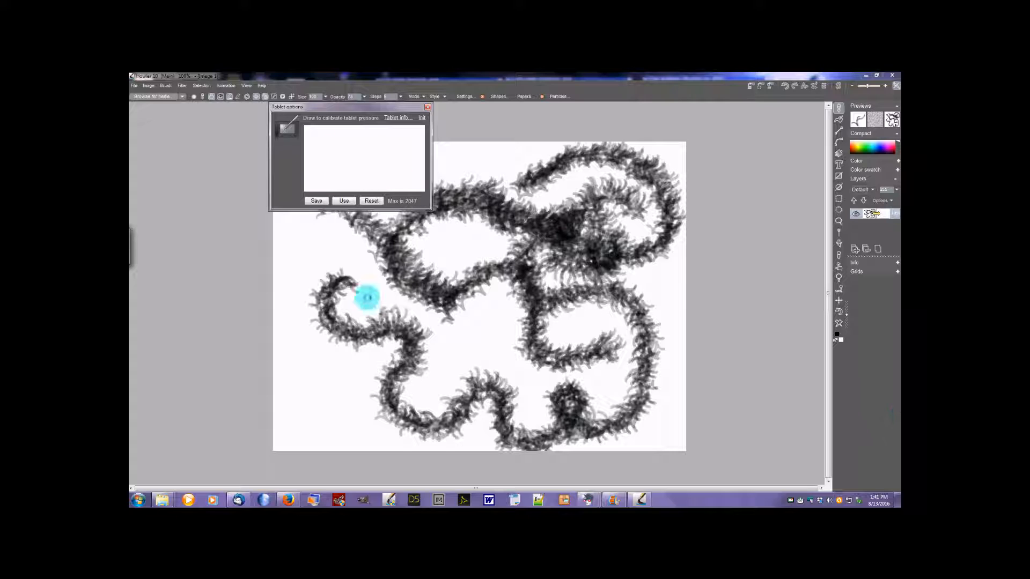
pyautogui.moveTo(335, 180)
pyautogui.mouseDown()
pyautogui.moveTo(351, 154)
pyautogui.moveTo(393, 156)
pyautogui.moveTo(349, 149)
pyautogui.moveTo(355, 141)
pyautogui.mouseUp()
pyautogui.click(316, 200)
# Paint a few more test strokes over the existing lines with the bush brush and clear the canvas
pyautogui.moveTo(310, 193)
pyautogui.mouseDown()
pyautogui.moveTo(340, 265)
pyautogui.moveTo(333, 234)
pyautogui.moveTo(369, 255)
pyautogui.moveTo(455, 232)
pyautogui.mouseUp()
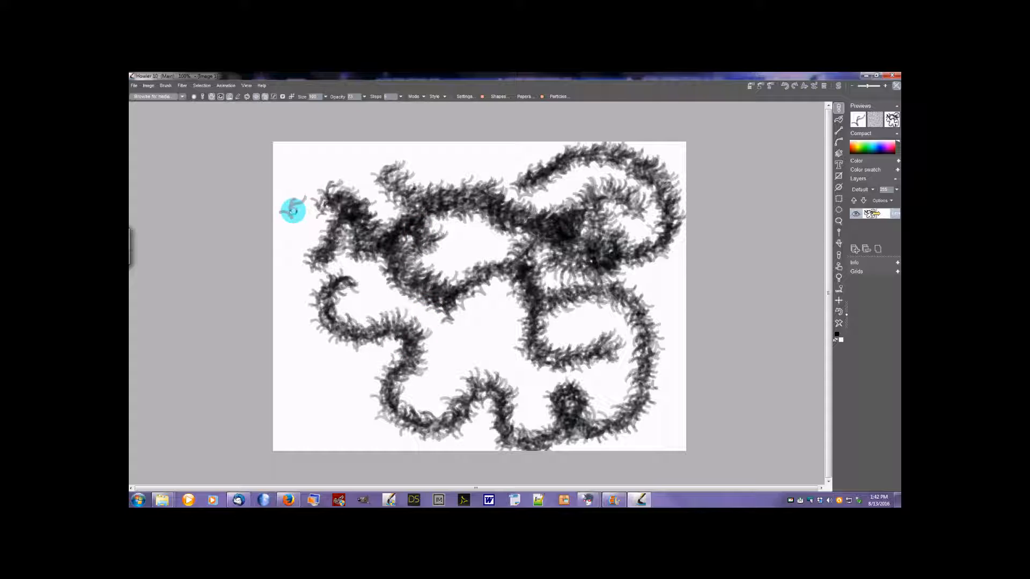
pyautogui.moveTo(448, 368)
pyautogui.mouseDown()
pyautogui.moveTo(472, 324)
pyautogui.moveTo(491, 318)
pyautogui.moveTo(486, 345)
pyautogui.moveTo(510, 358)
pyautogui.mouseUp()
pyautogui.moveTo(328, 402)
pyautogui.mouseDown()
pyautogui.moveTo(372, 299)
pyautogui.moveTo(364, 413)
pyautogui.moveTo(433, 370)
pyautogui.mouseUp()
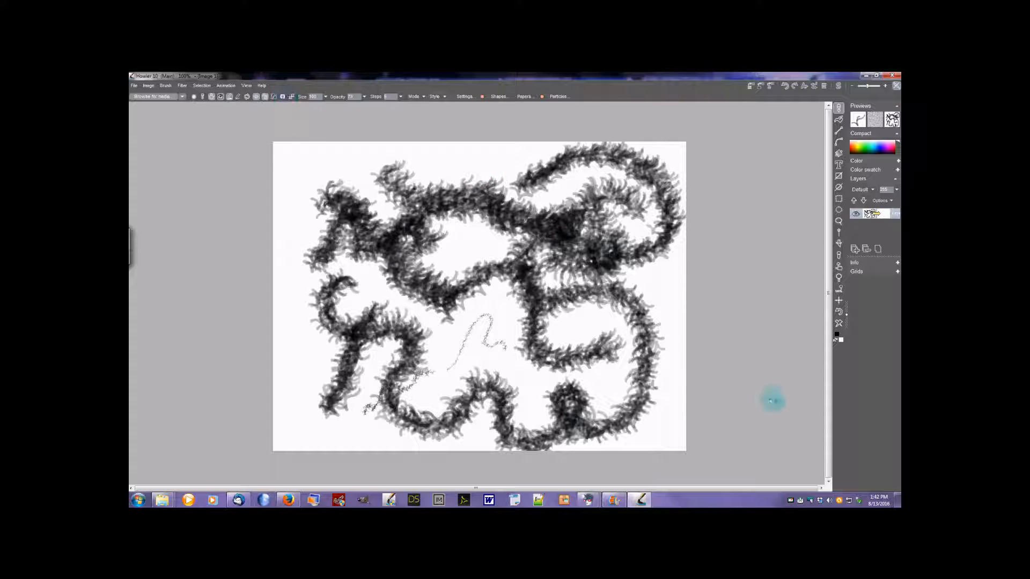
pyautogui.click(838, 323)
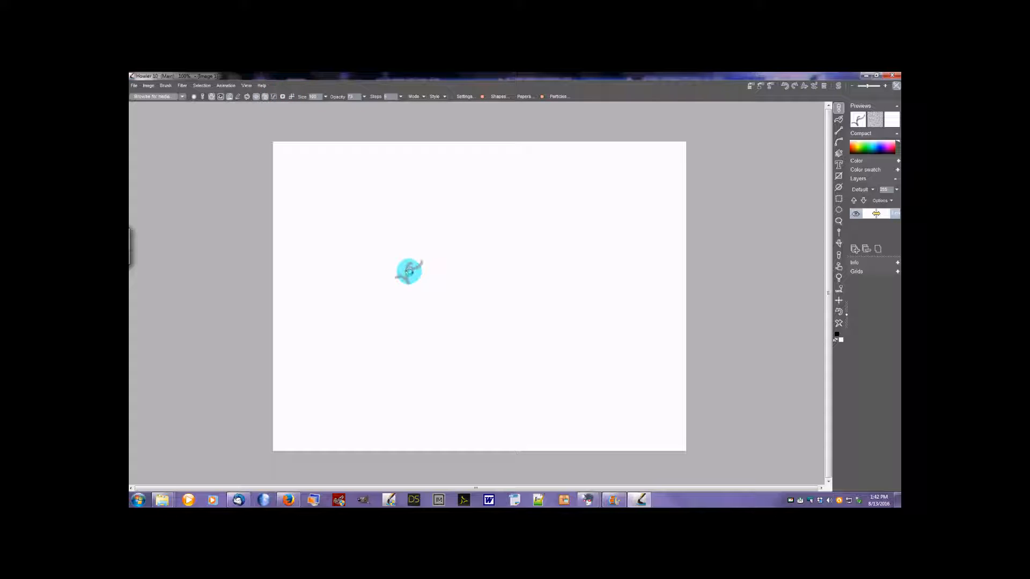
# Paint a winding zigzag stroke on the canvas and capture a rectangular part of its upper loops as a custom brush
pyautogui.moveTo(408, 271)
pyautogui.mouseDown()
pyautogui.moveTo(400, 215)
pyautogui.moveTo(322, 269)
pyautogui.moveTo(487, 221)
pyautogui.moveTo(373, 332)
pyautogui.moveTo(502, 318)
pyautogui.moveTo(547, 373)
pyautogui.mouseUp()
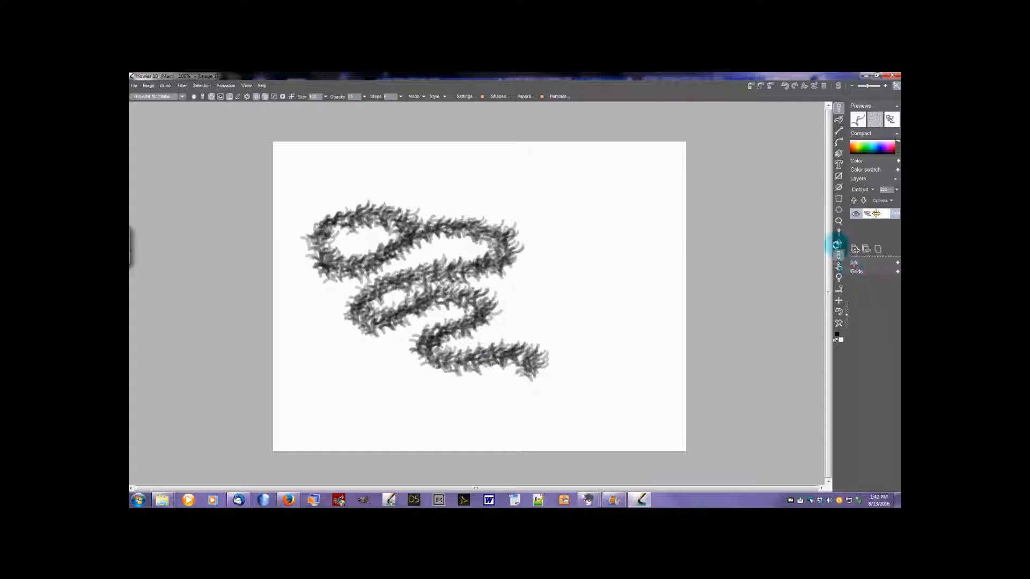
pyautogui.click(839, 244)
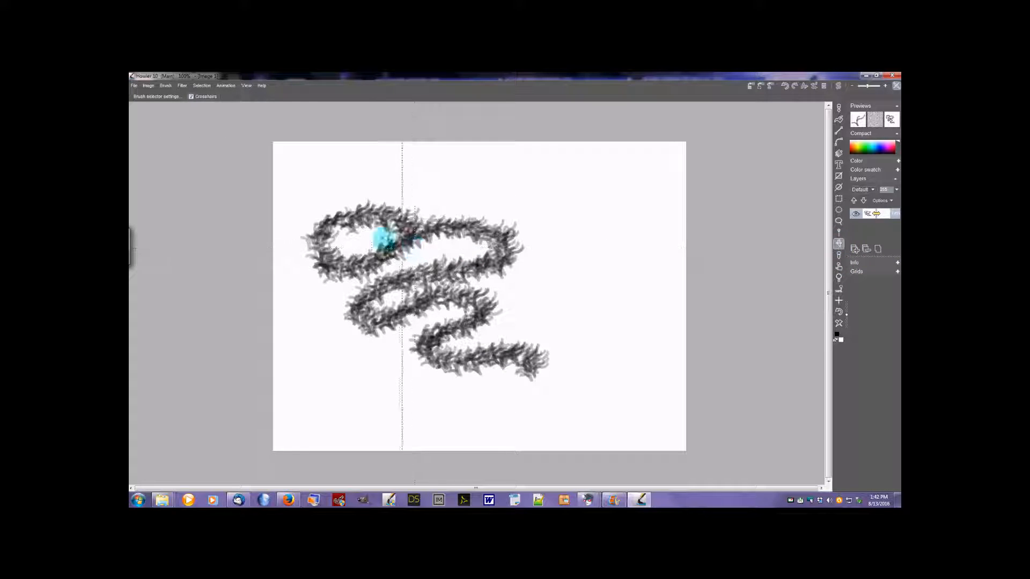
pyautogui.moveTo(365, 191); pyautogui.dragTo(460, 261)
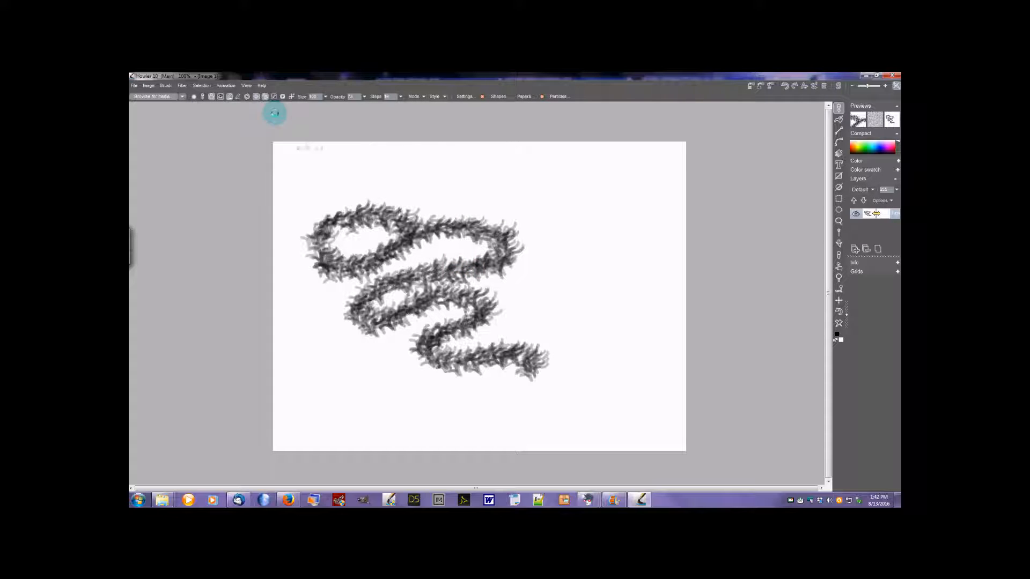
# Soften the custom brush's edge transparency by making the key curve's ramp more gradual
pyautogui.click(282, 97)
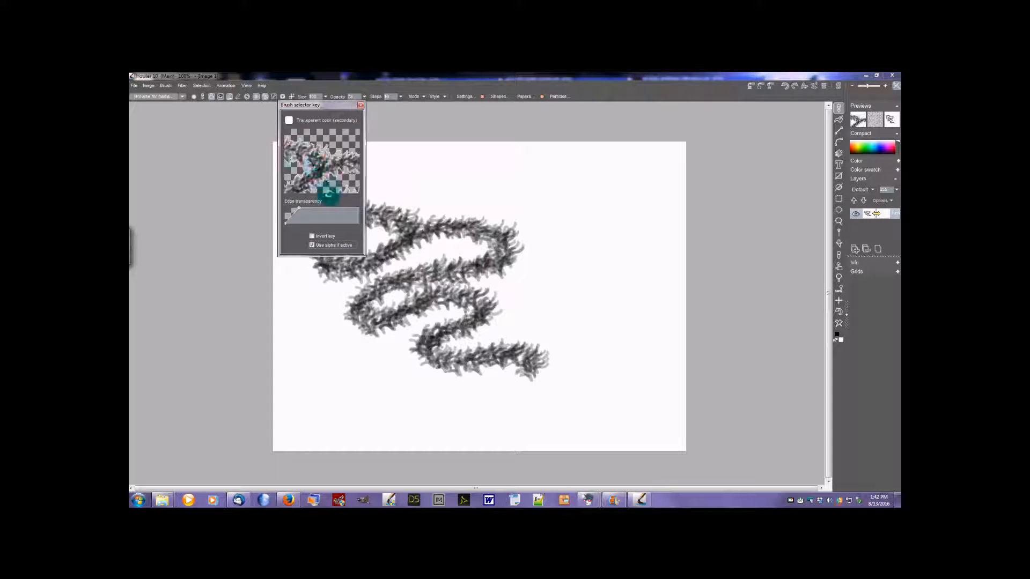
pyautogui.moveTo(298, 207); pyautogui.dragTo(321, 219)
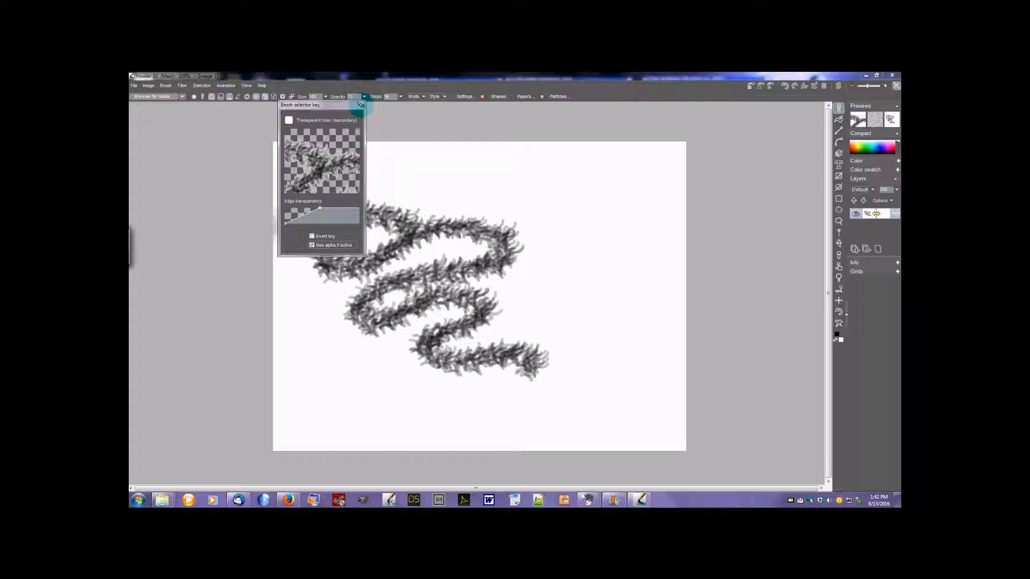
pyautogui.click(361, 105)
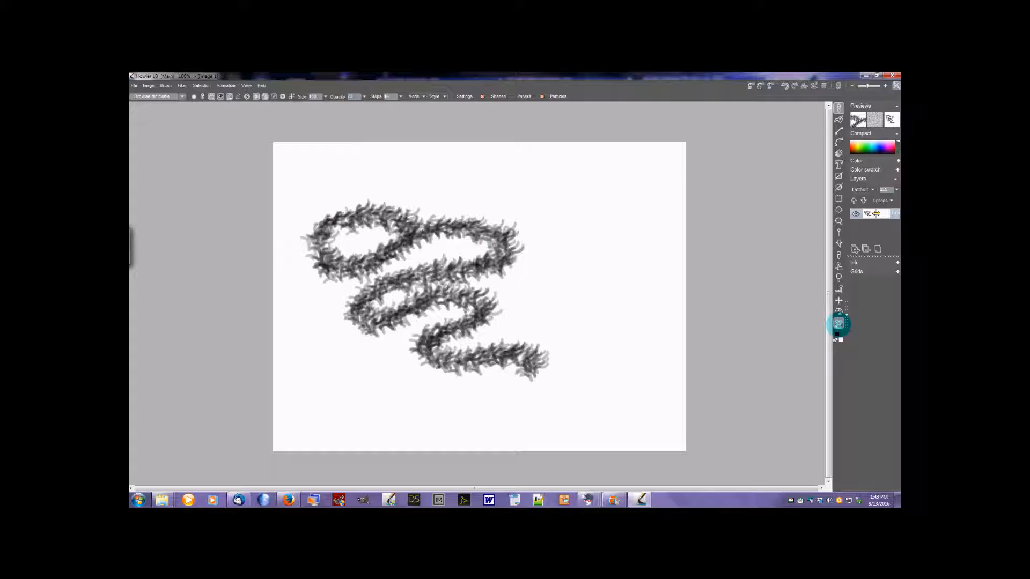
# Clear the canvas and switch to an Airbrush preset
pyautogui.click(838, 324)
pyautogui.click(838, 107)
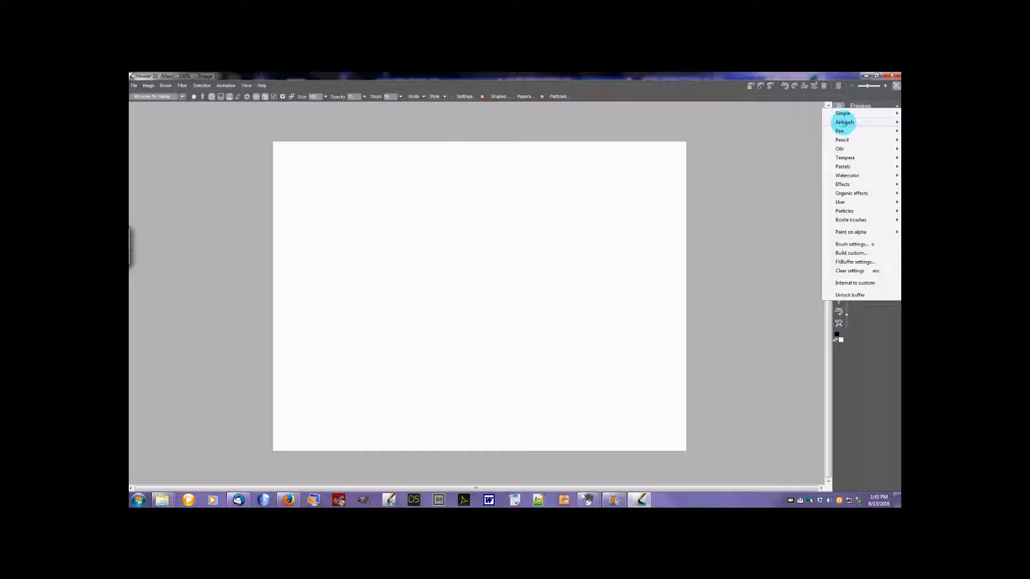
pyautogui.moveTo(844, 122)
pyautogui.click(793, 123)
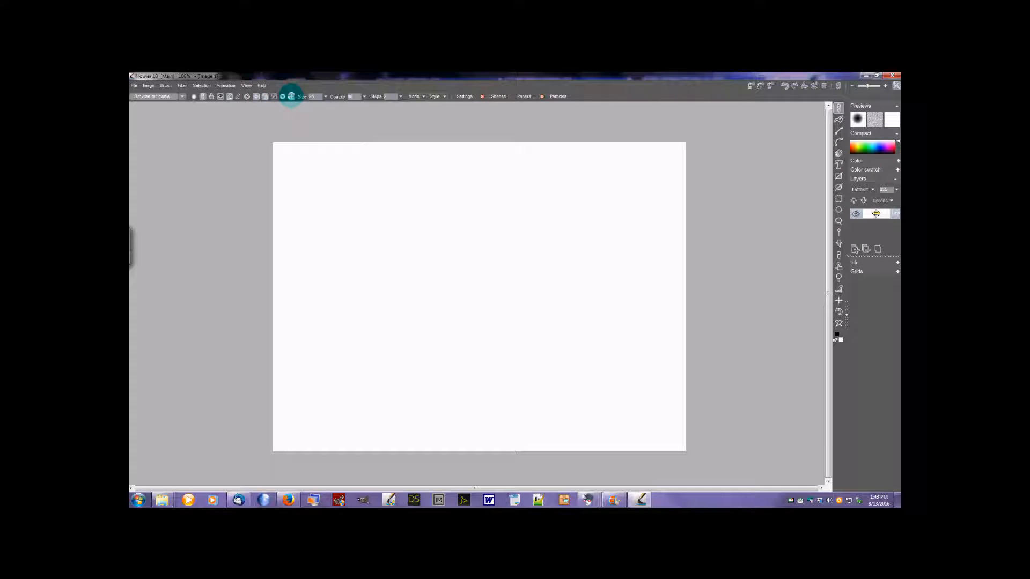
# Look through the symmetry options and draw a winding line down the right half of the canvas without mirroring
pyautogui.click(290, 97)
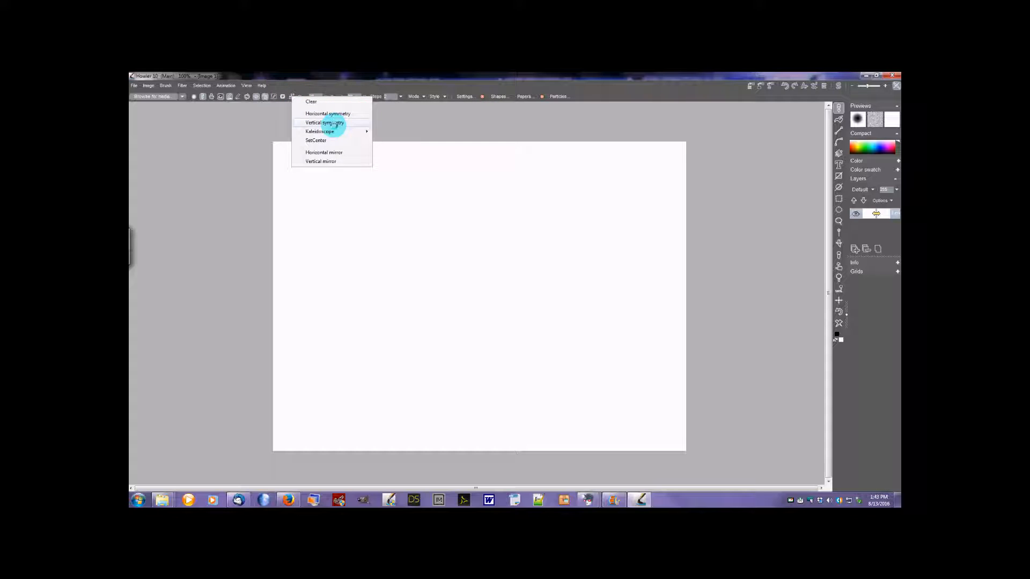
pyautogui.moveTo(353, 130)
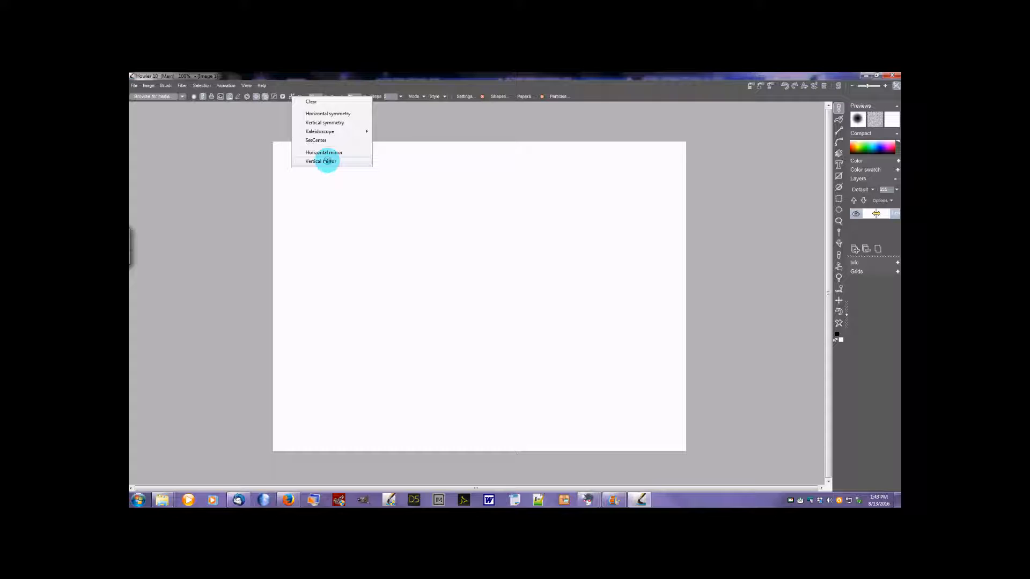
pyautogui.moveTo(504, 224)
pyautogui.mouseDown()
pyautogui.moveTo(518, 276)
pyautogui.moveTo(606, 284)
pyautogui.moveTo(483, 311)
pyautogui.moveTo(581, 313)
pyautogui.moveTo(596, 352)
pyautogui.moveTo(594, 410)
pyautogui.moveTo(646, 435)
pyautogui.mouseUp()
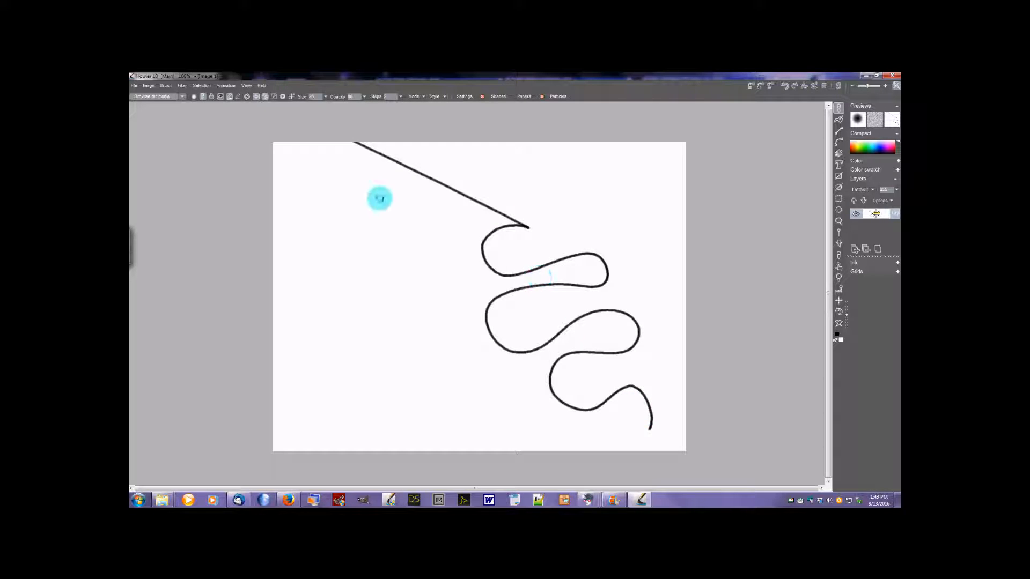
# Turn on Horizontal mirror and draw a long looping line from the upper right down to the lower centre of the canvas
pyautogui.click(290, 96)
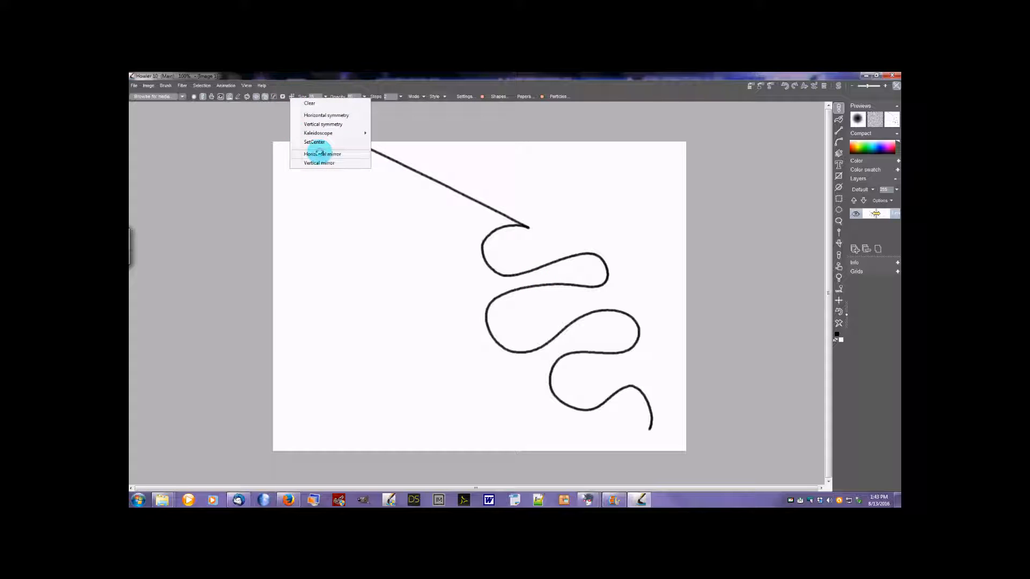
pyautogui.click(321, 154)
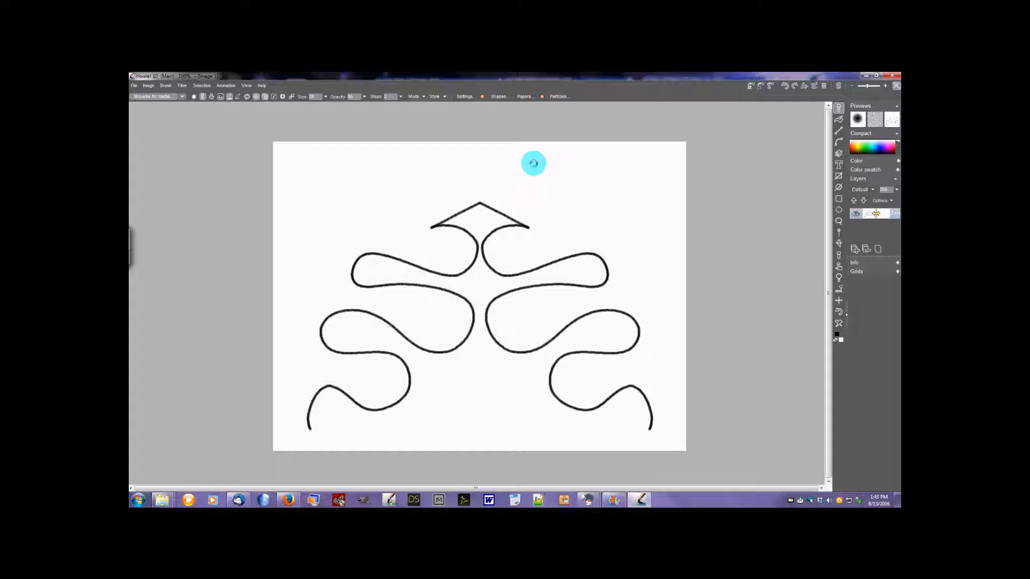
pyautogui.moveTo(571, 214)
pyautogui.mouseDown()
pyautogui.moveTo(594, 165)
pyautogui.moveTo(599, 216)
pyautogui.mouseUp()
pyautogui.moveTo(530, 232)
pyautogui.mouseDown()
pyautogui.moveTo(558, 282)
pyautogui.moveTo(626, 229)
pyautogui.moveTo(652, 310)
pyautogui.moveTo(558, 337)
pyautogui.moveTo(606, 284)
pyautogui.moveTo(611, 382)
pyautogui.moveTo(477, 405)
pyautogui.mouseUp()
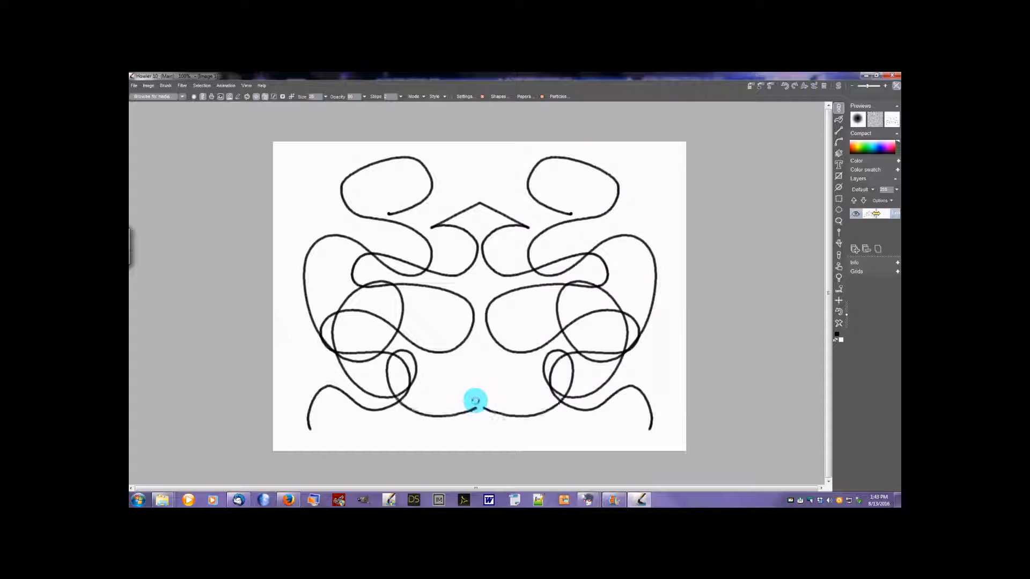
# Turn on Vertical mirror as well and draw small overlapping loops near the upper-right corner of the pattern
pyautogui.click(290, 96)
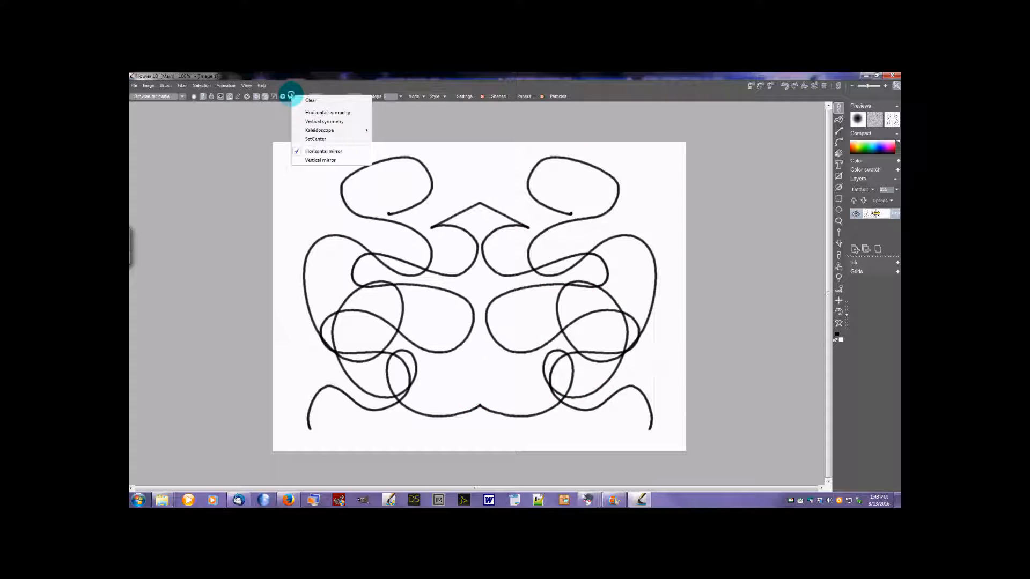
pyautogui.click(294, 159)
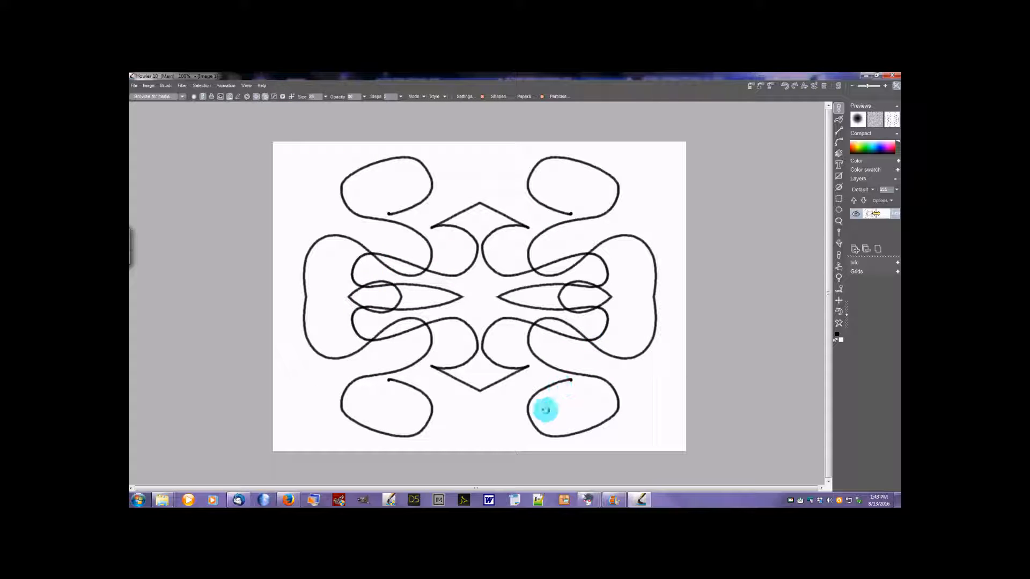
pyautogui.moveTo(625, 200)
pyautogui.mouseDown()
pyautogui.moveTo(653, 175)
pyautogui.moveTo(593, 169)
pyautogui.moveTo(577, 225)
pyautogui.moveTo(639, 240)
pyautogui.moveTo(638, 185)
pyautogui.moveTo(569, 209)
pyautogui.moveTo(594, 255)
pyautogui.moveTo(625, 225)
pyautogui.moveTo(589, 224)
pyautogui.moveTo(599, 252)
pyautogui.moveTo(625, 246)
pyautogui.moveTo(598, 218)
pyautogui.moveTo(571, 211)
pyautogui.mouseUp()
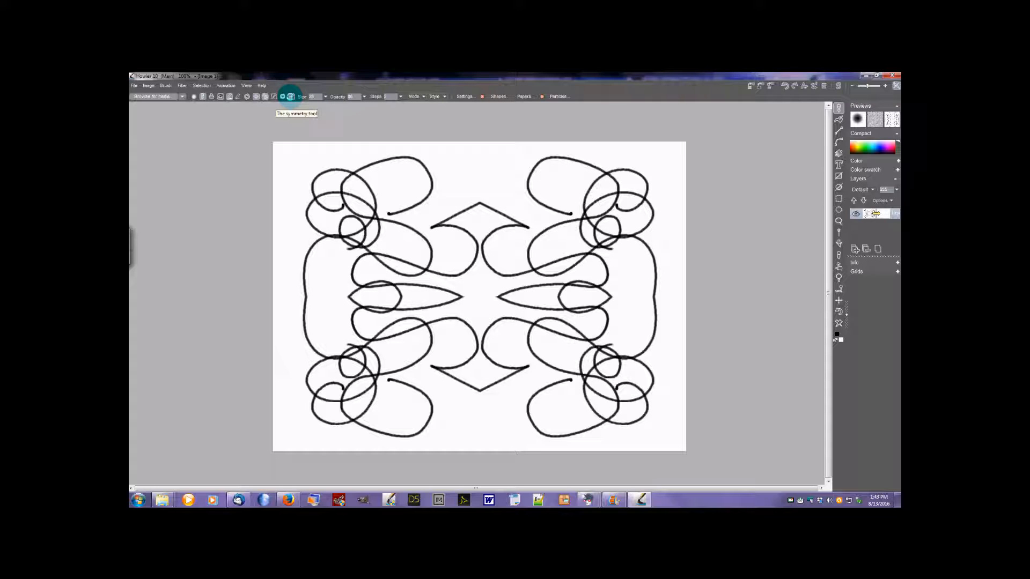
# Add another mirrored curve running from the upper-right loops down to the pattern's horizontal centre line
pyautogui.click(291, 97)
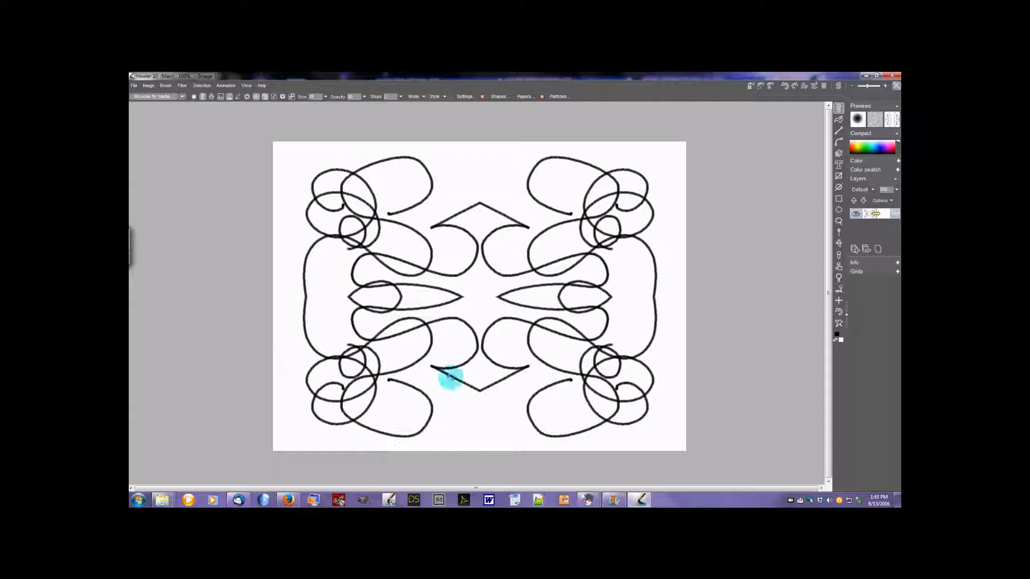
pyautogui.click(651, 184)
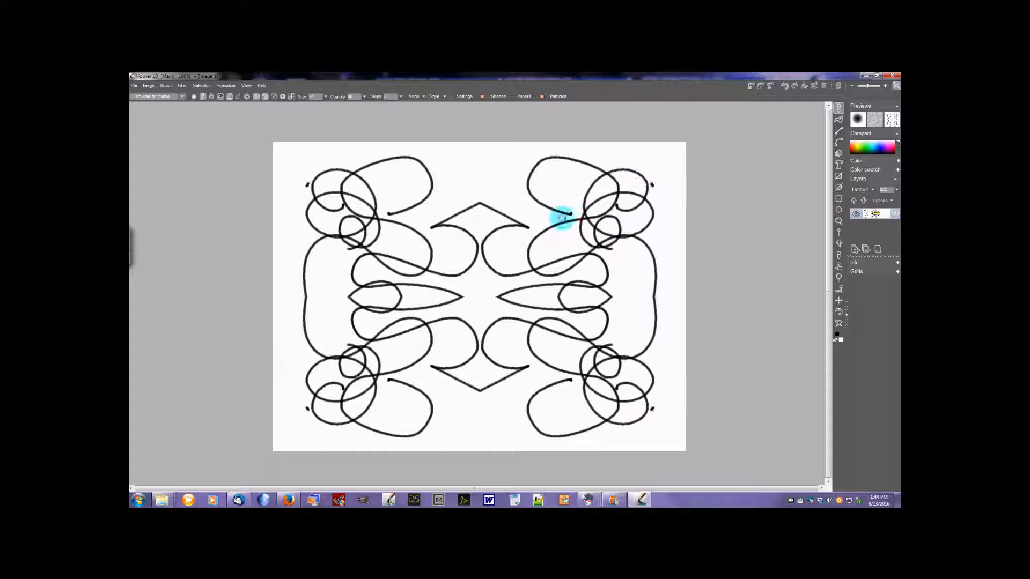
pyautogui.moveTo(562, 218)
pyautogui.mouseDown()
pyautogui.moveTo(664, 275)
pyautogui.moveTo(545, 313)
pyautogui.mouseUp()
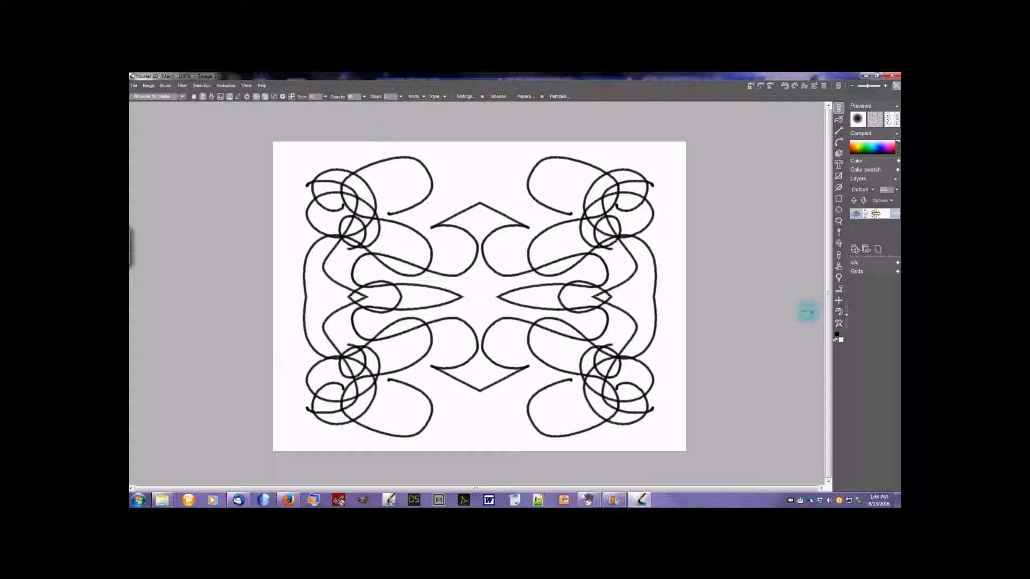
# Clear the mirrored drawing from the canvas and switch off all symmetry and mirror options
pyautogui.click(838, 323)
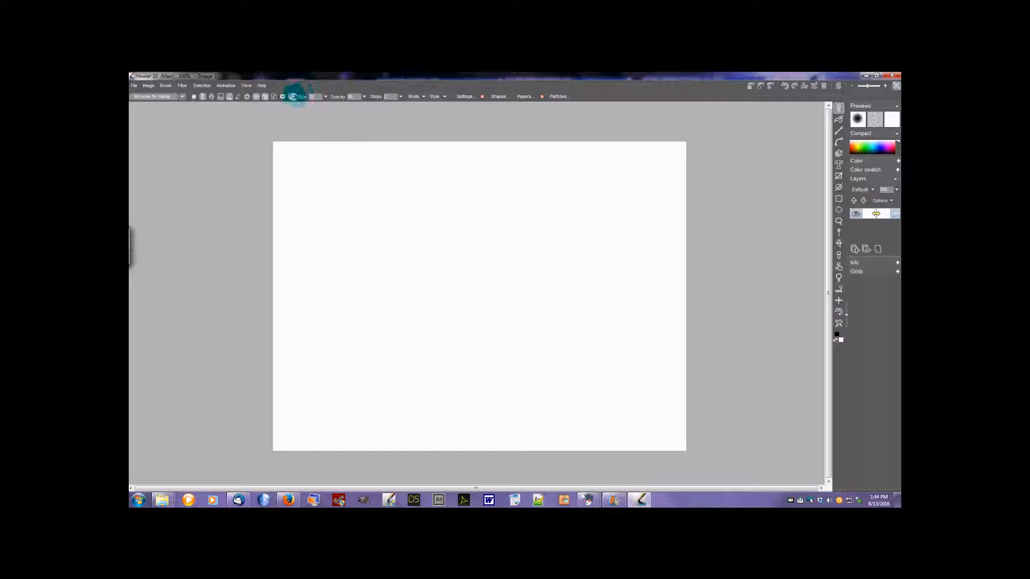
pyautogui.click(288, 96)
pyautogui.click(289, 152)
pyautogui.click(291, 96)
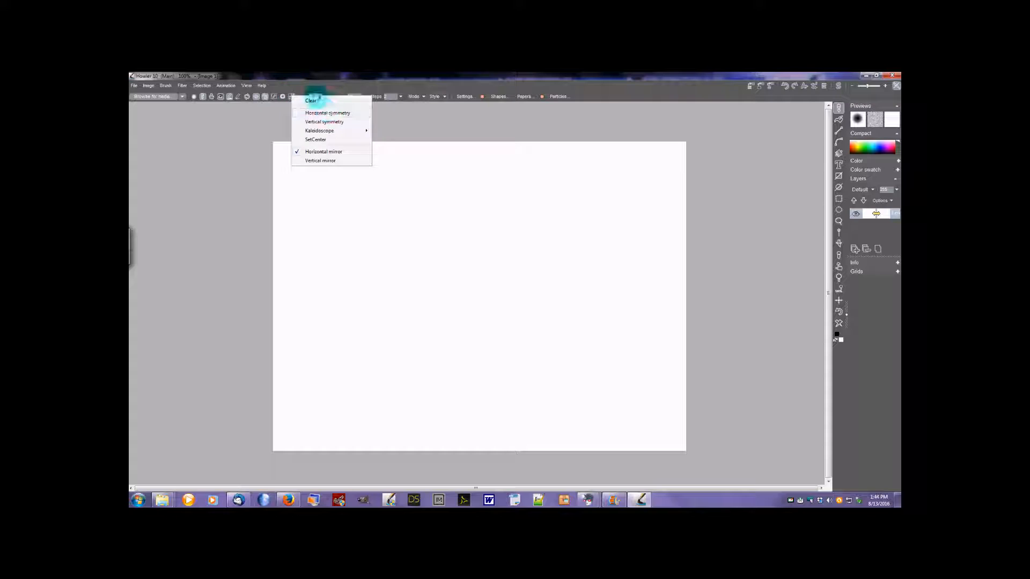
pyautogui.click(307, 106)
# Turn on Kaleidoscope symmetry with 10 segments and move its centre slightly up and to the left on the canvas
pyautogui.click(290, 95)
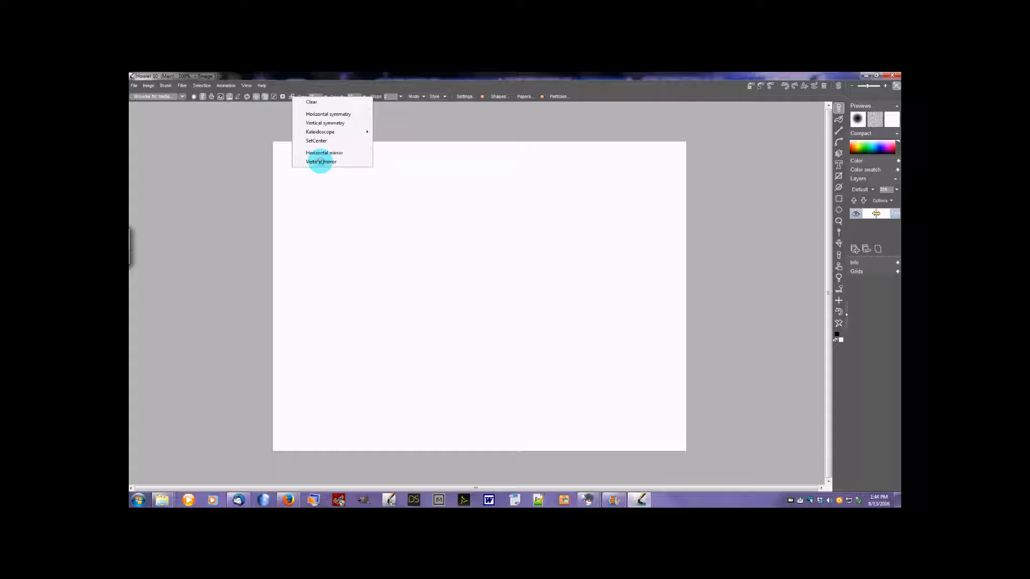
pyautogui.moveTo(317, 133)
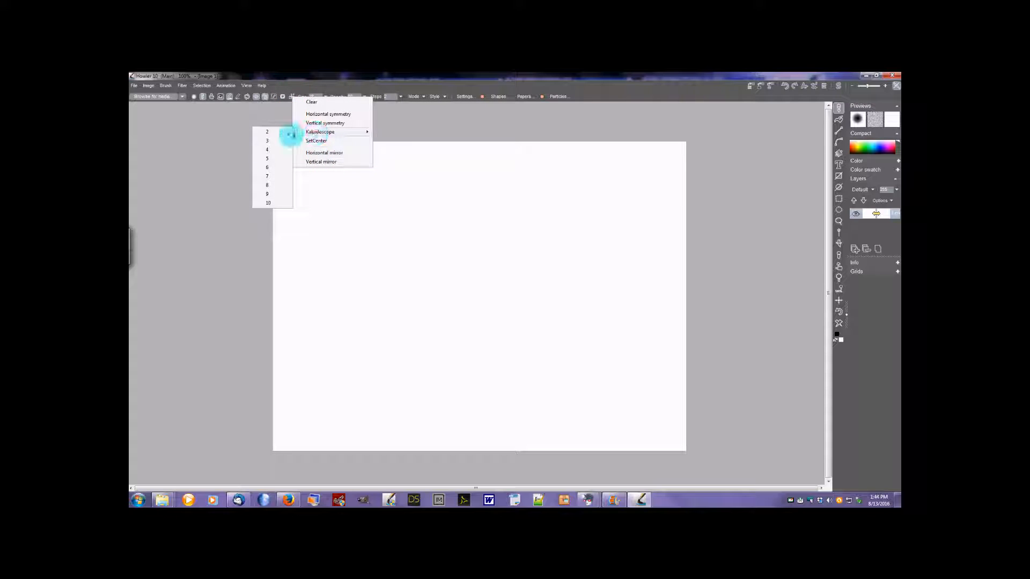
pyautogui.click(268, 202)
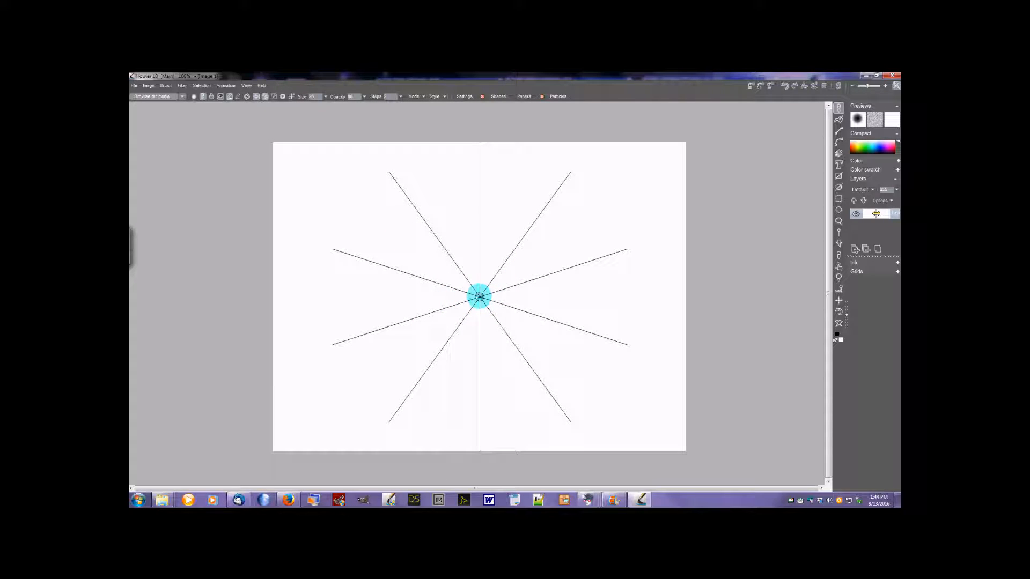
pyautogui.moveTo(479, 296)
pyautogui.mouseDown()
pyautogui.moveTo(504, 255)
pyautogui.moveTo(450, 269)
pyautogui.moveTo(450, 289)
pyautogui.moveTo(471, 296)
pyautogui.moveTo(477, 285)
pyautogui.moveTo(474, 292)
pyautogui.mouseUp()
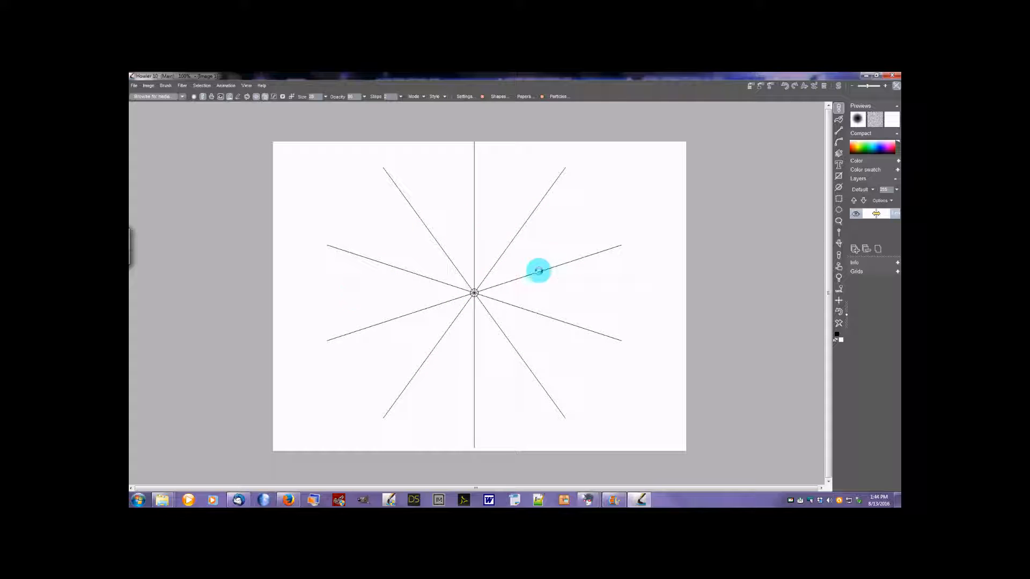
# Draw a radial pattern around the kaleidoscope centre with web-like curves, small loops at the outer tips and short squiggles near the middle
pyautogui.moveTo(556, 318)
pyautogui.mouseDown()
pyautogui.moveTo(538, 301)
pyautogui.moveTo(526, 223)
pyautogui.mouseUp()
pyautogui.click(510, 306)
pyautogui.moveTo(514, 310); pyautogui.dragTo(563, 294)
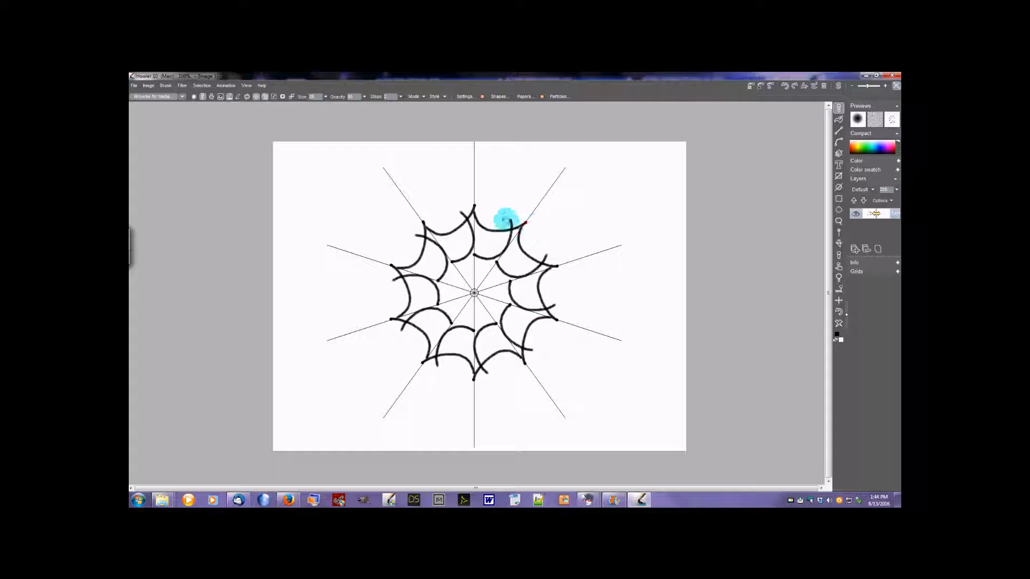
pyautogui.moveTo(542, 190)
pyautogui.mouseDown()
pyautogui.moveTo(545, 210)
pyautogui.moveTo(515, 221)
pyautogui.mouseUp()
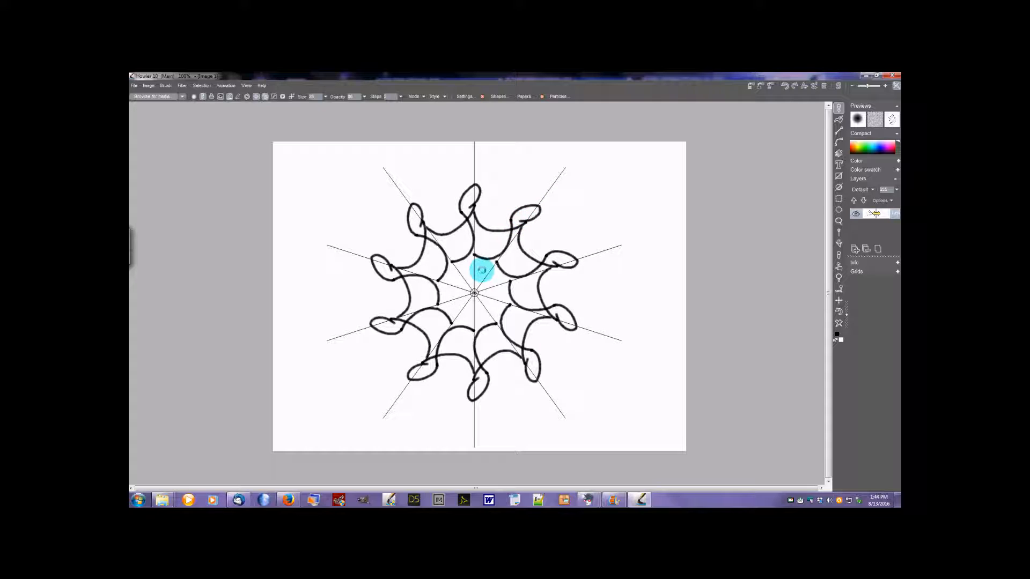
pyautogui.moveTo(484, 275)
pyautogui.mouseDown()
pyautogui.moveTo(471, 276)
pyautogui.moveTo(470, 258)
pyautogui.mouseUp()
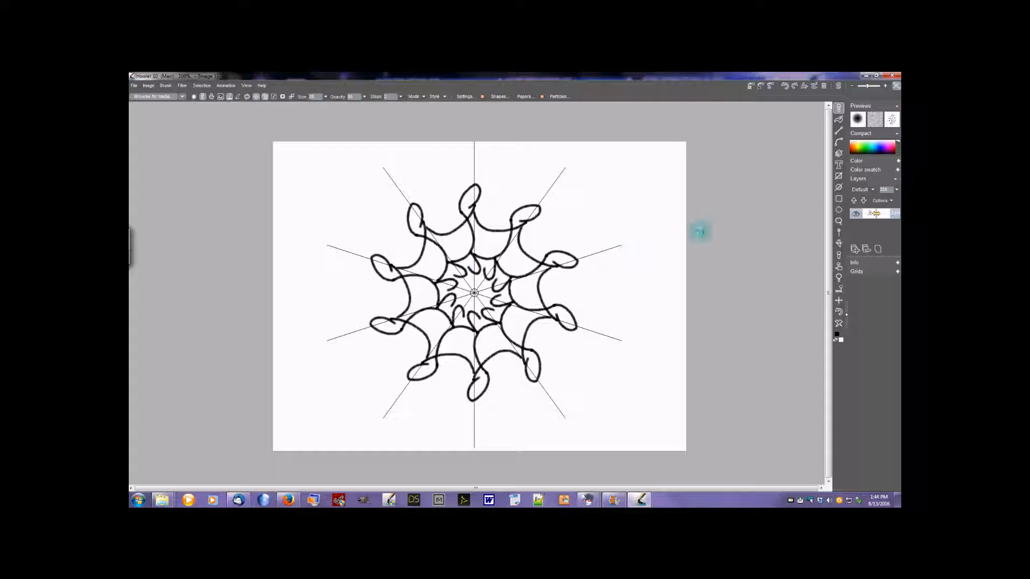
# Turn off the kaleidoscope symmetry and clear the canvas
pyautogui.click(291, 96)
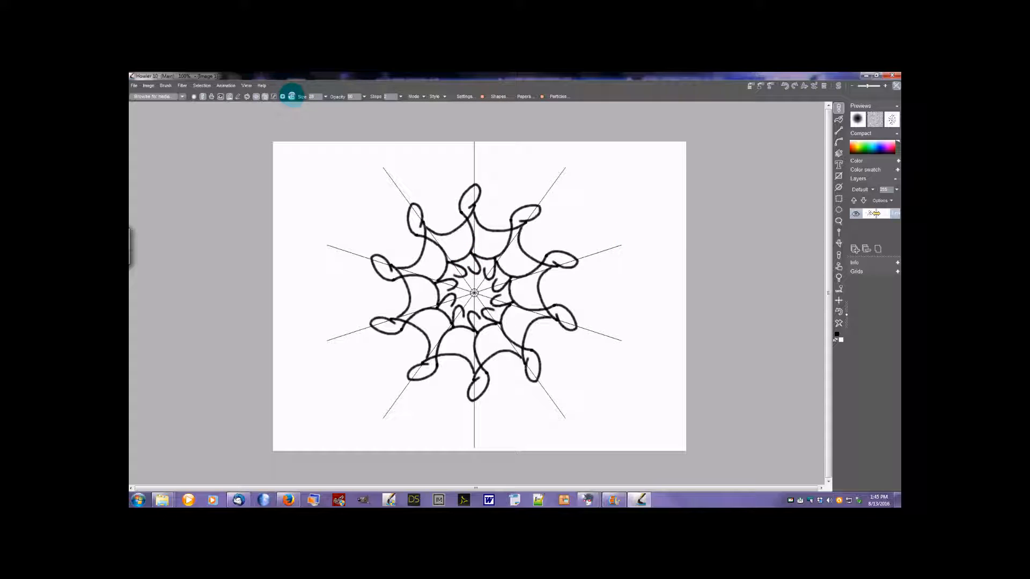
pyautogui.click(291, 97)
pyautogui.click(311, 101)
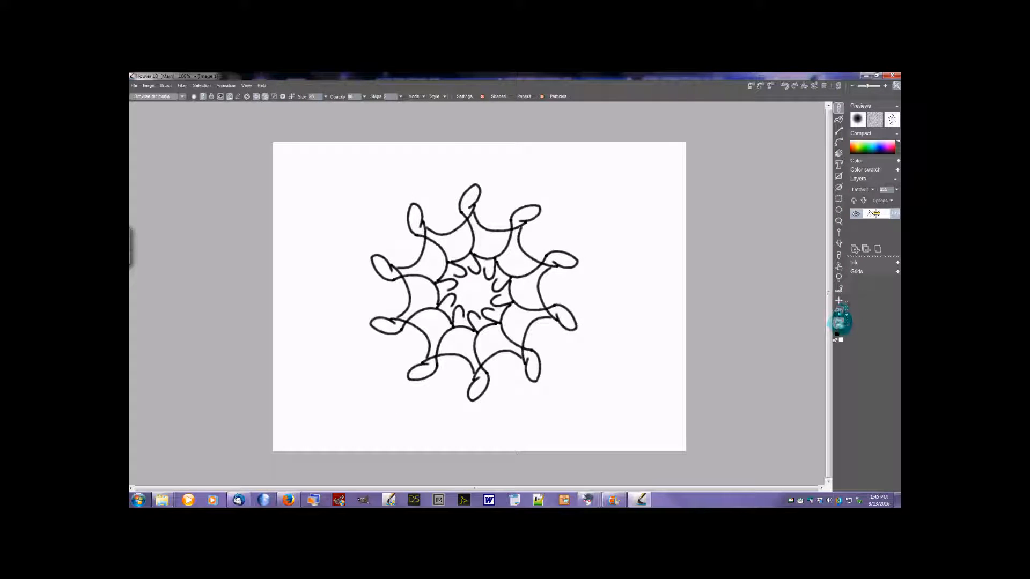
pyautogui.click(839, 322)
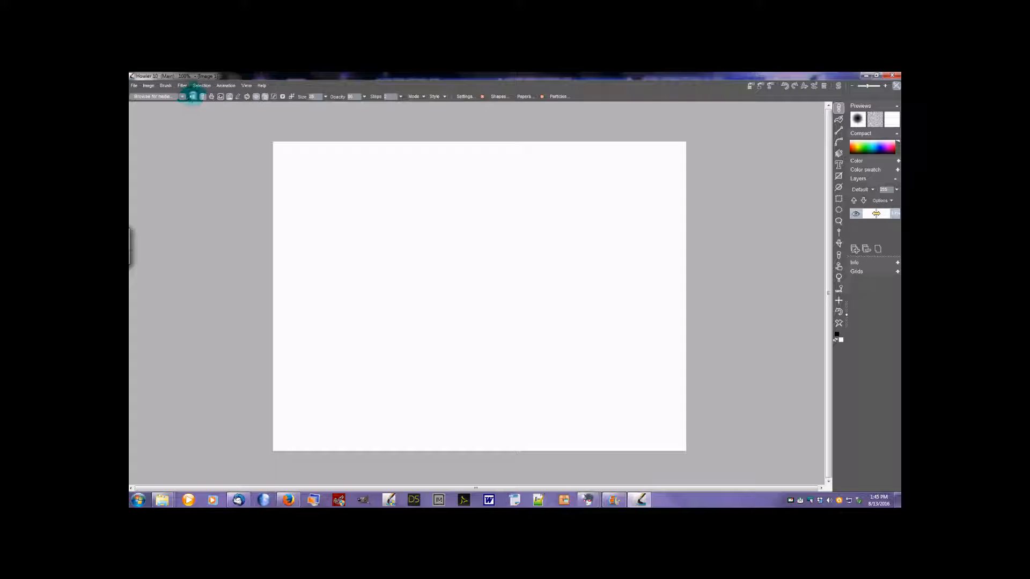
# Draw a thick soft wavy stroke at the canvas's upper left and a thin-brush winding line beside it for comparison
pyautogui.moveTo(324, 223)
pyautogui.mouseDown()
pyautogui.moveTo(395, 225)
pyautogui.moveTo(473, 264)
pyautogui.mouseUp()
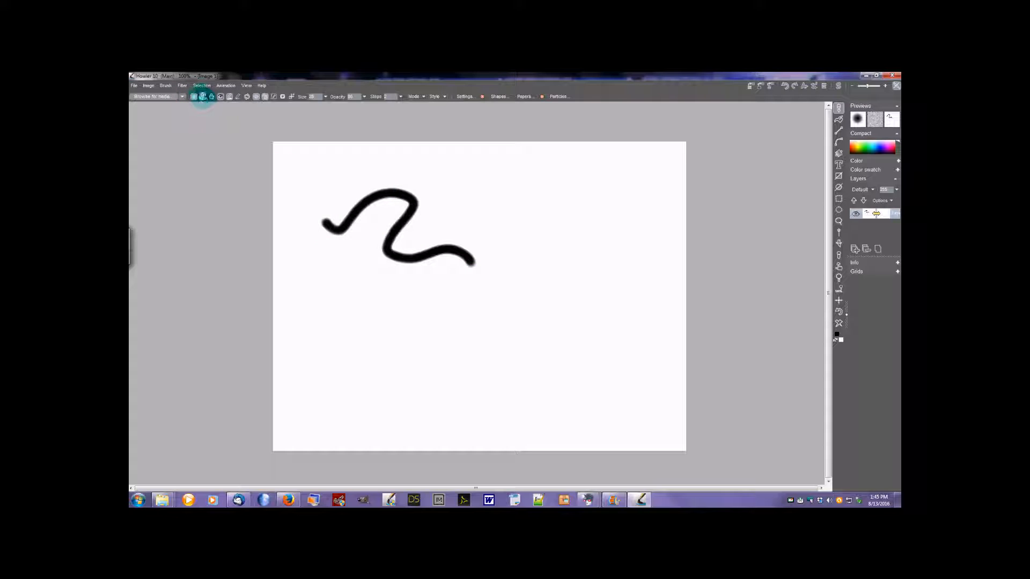
pyautogui.click(202, 96)
pyautogui.moveTo(470, 194)
pyautogui.mouseDown()
pyautogui.moveTo(531, 210)
pyautogui.moveTo(585, 275)
pyautogui.mouseUp()
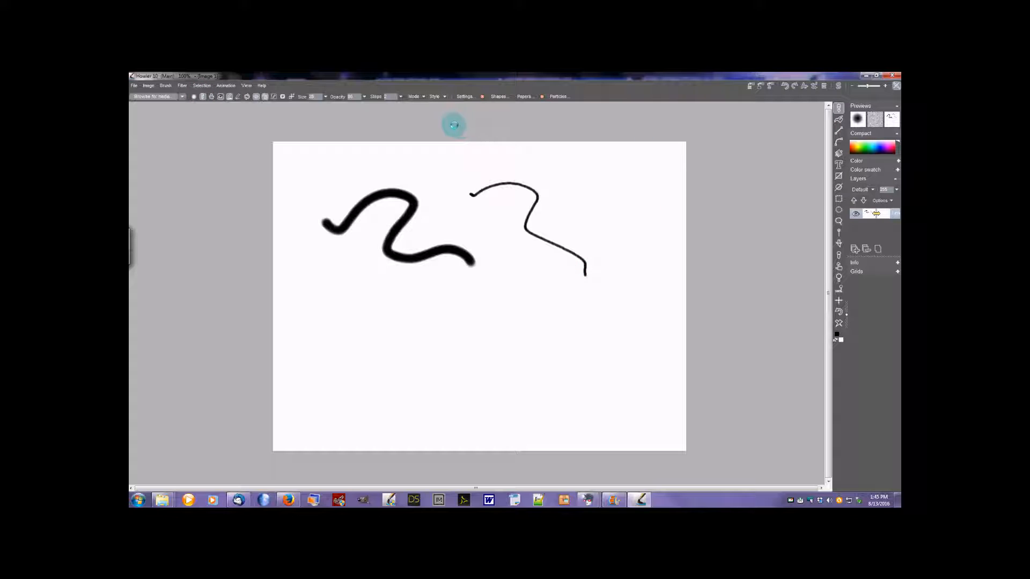
# Paint two wavy strokes with the bristle brush, one below the earlier lines and one curving in from the upper right
pyautogui.click(210, 97)
pyautogui.moveTo(413, 309)
pyautogui.mouseDown()
pyautogui.moveTo(455, 291)
pyautogui.moveTo(467, 336)
pyautogui.moveTo(571, 305)
pyautogui.moveTo(568, 361)
pyautogui.mouseUp()
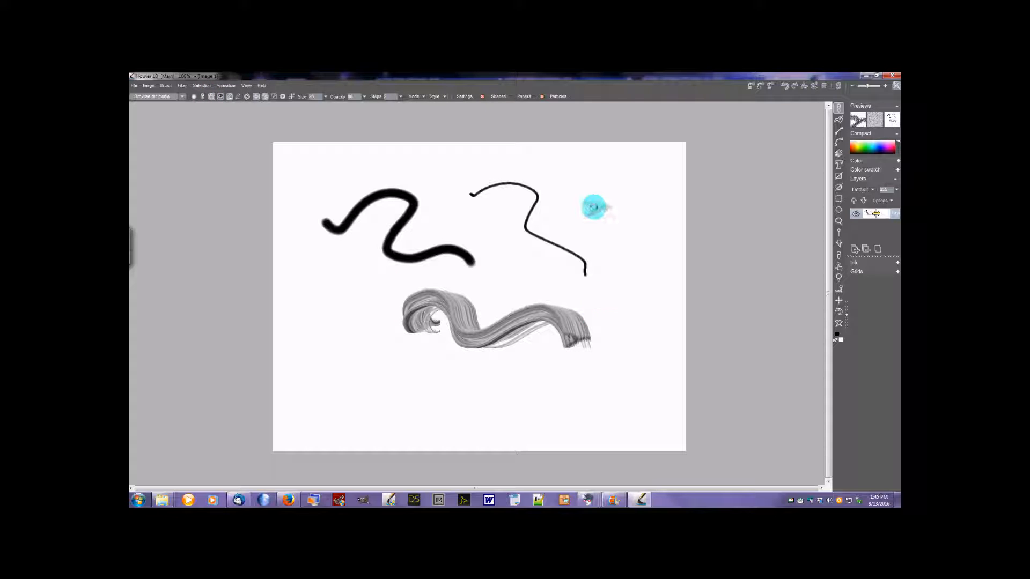
pyautogui.moveTo(597, 198)
pyautogui.mouseDown()
pyautogui.moveTo(566, 198)
pyautogui.moveTo(649, 234)
pyautogui.moveTo(640, 278)
pyautogui.moveTo(561, 274)
pyautogui.moveTo(508, 255)
pyautogui.moveTo(526, 254)
pyautogui.moveTo(513, 297)
pyautogui.moveTo(464, 285)
pyautogui.mouseUp()
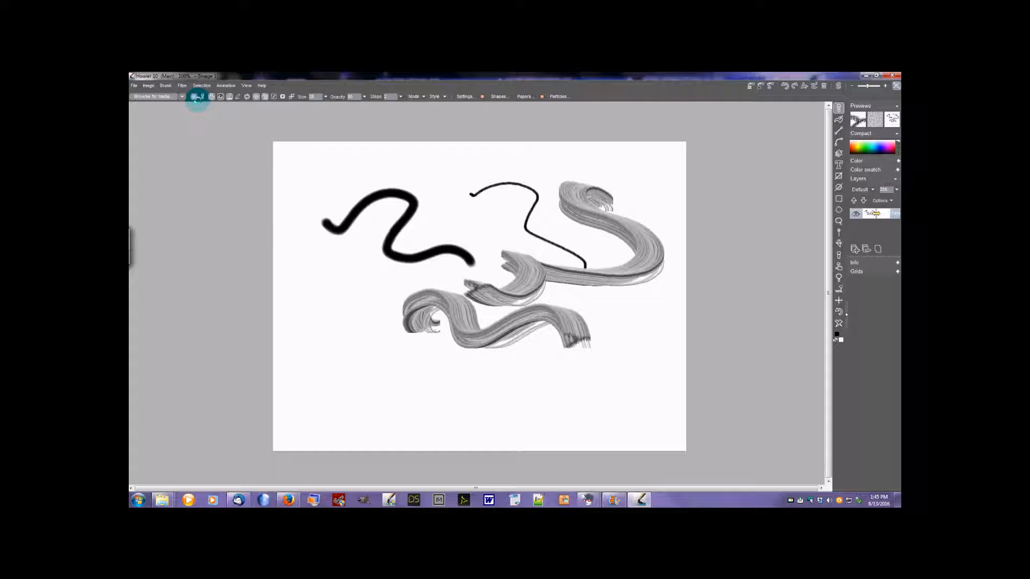
# Switch back to the thin brush and clear the canvas
pyautogui.click(200, 97)
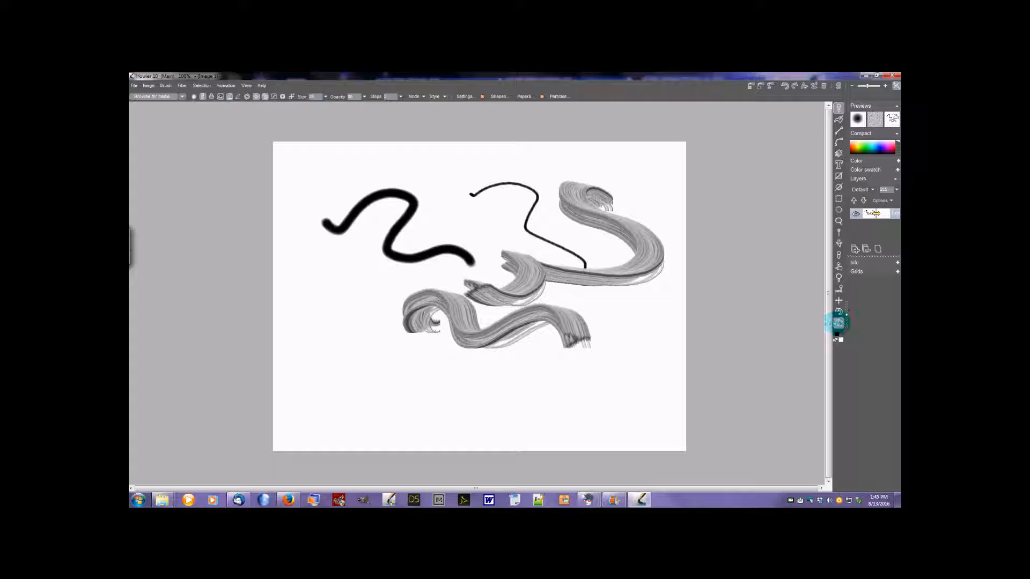
pyautogui.click(838, 323)
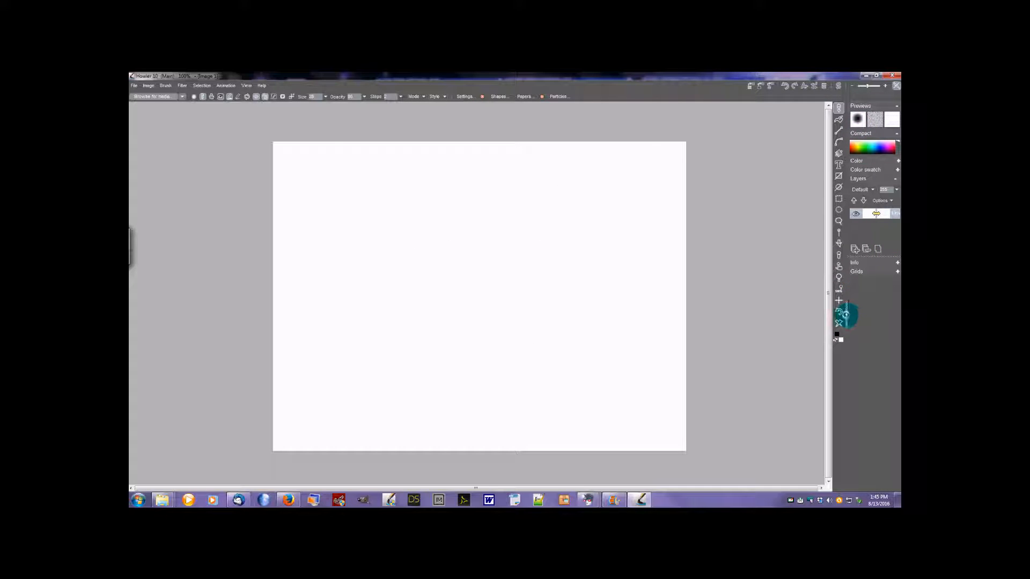
# Hide and restore the side panels, and collapse and re-expand the Previews section
pyautogui.click(846, 315)
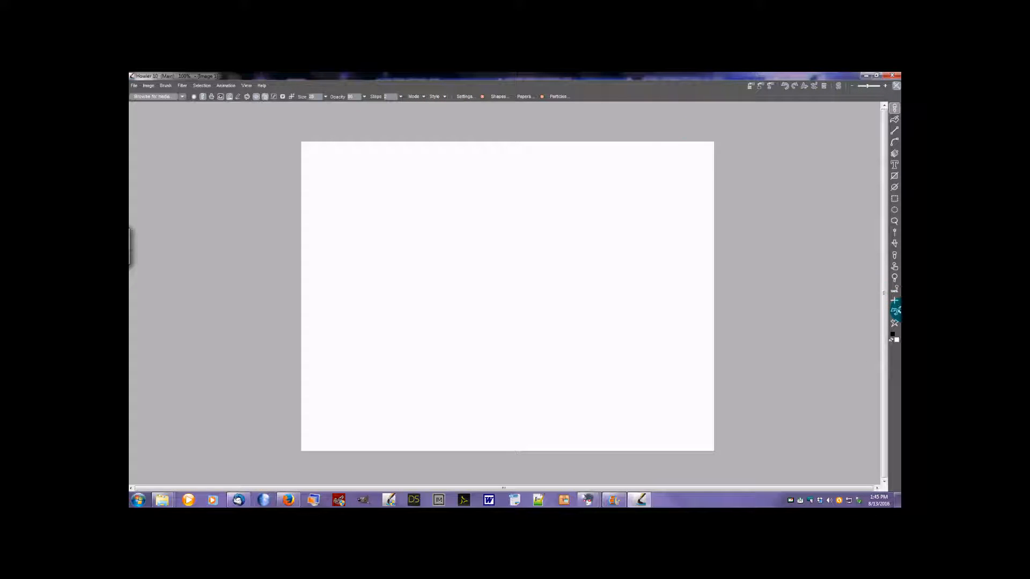
pyautogui.click(894, 324)
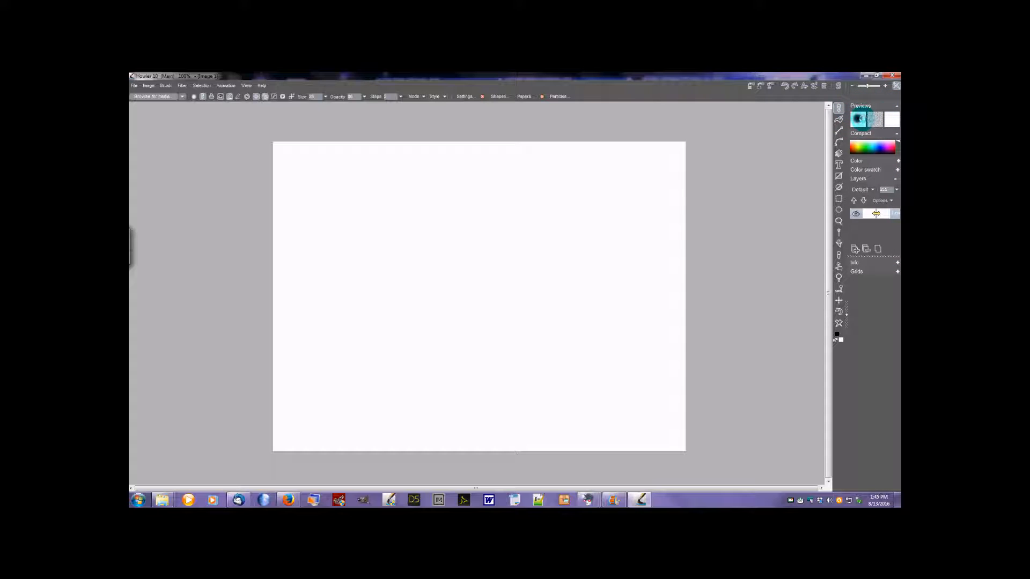
pyautogui.click(896, 105)
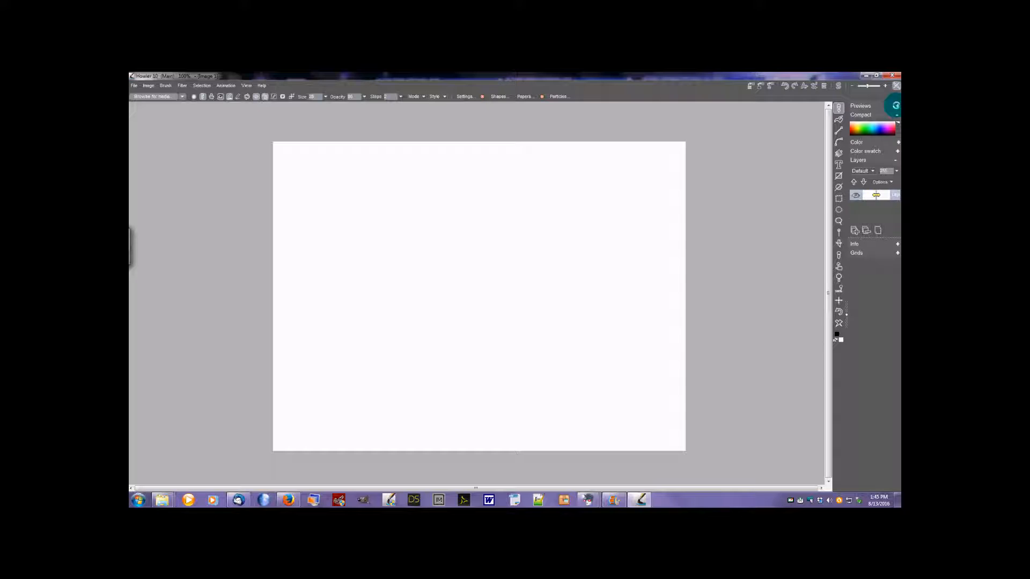
pyautogui.click(896, 105)
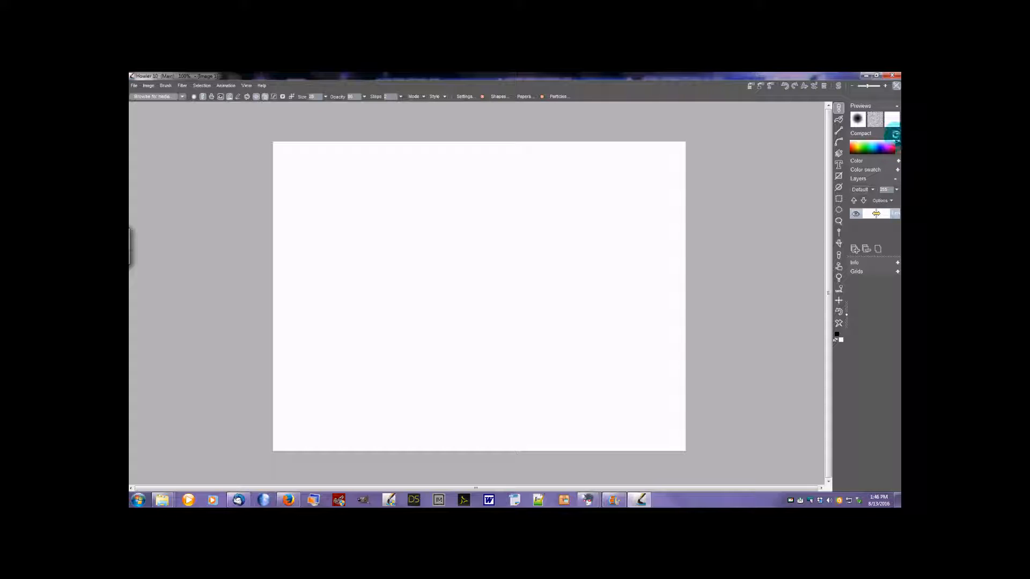
# Collapse the Compact section and expand the Color section, switching its picker to the triangular colour wheel
pyautogui.click(895, 133)
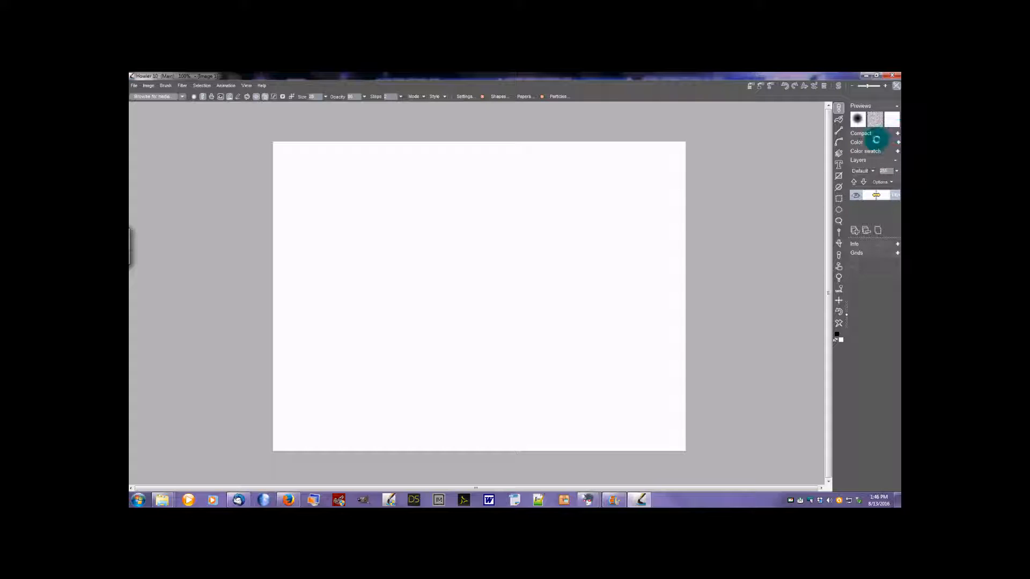
pyautogui.click(896, 142)
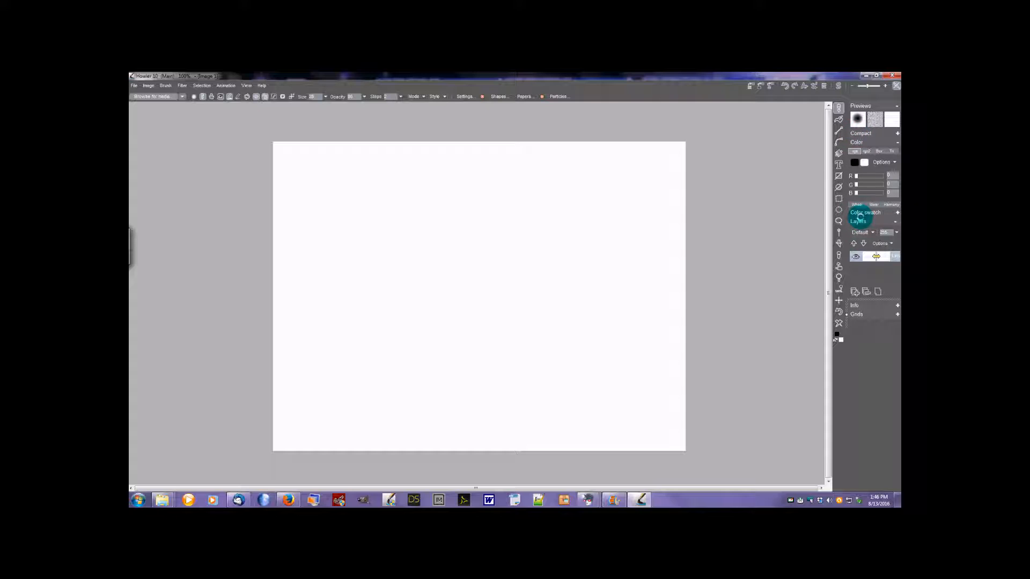
pyautogui.click(878, 151)
pyautogui.click(892, 152)
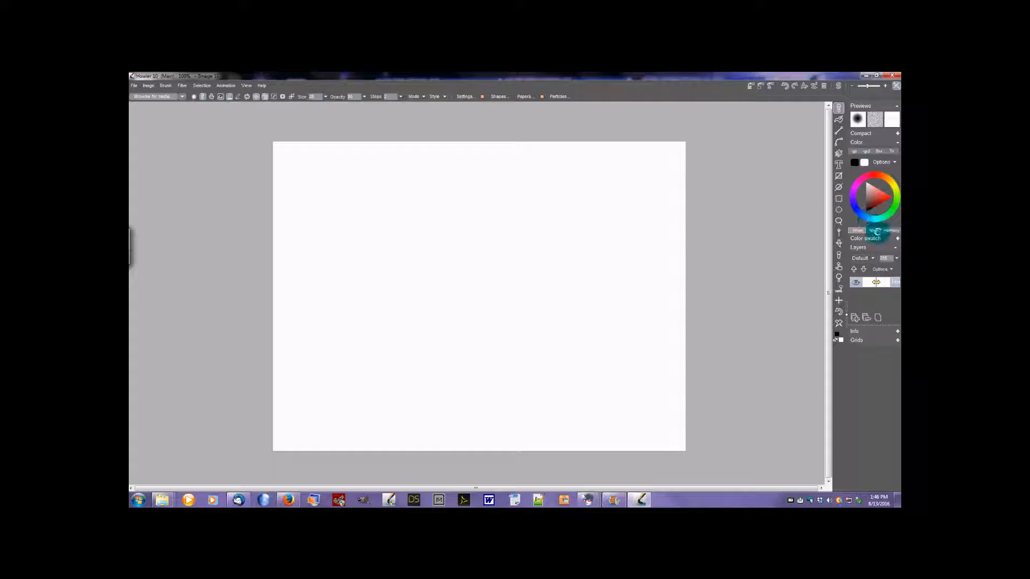
# Show the colour mixer, clear its existing paint and choose its mixing brush
pyautogui.click(874, 230)
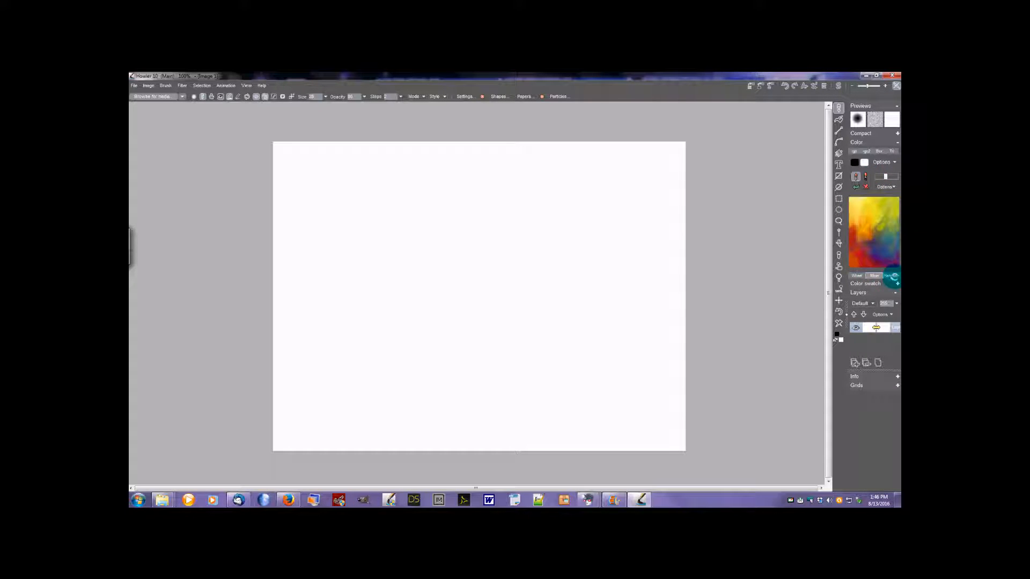
pyautogui.click(892, 276)
pyautogui.click(868, 275)
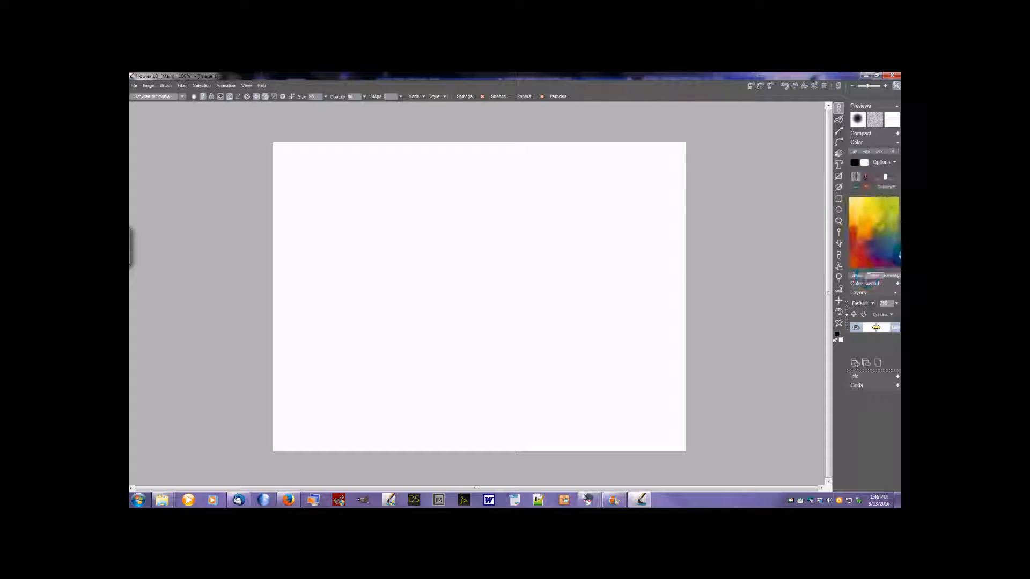
pyautogui.click(865, 186)
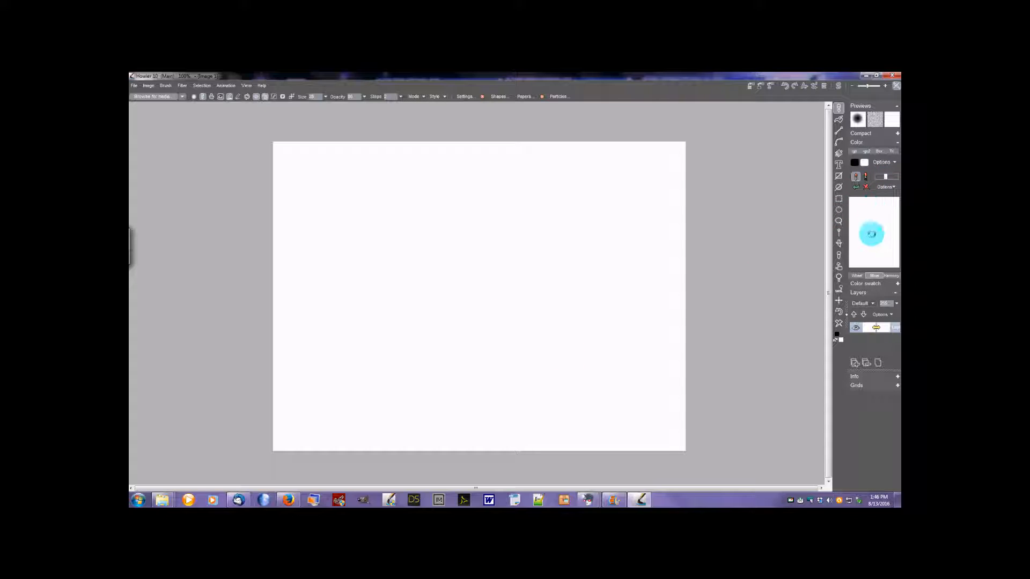
pyautogui.click(855, 177)
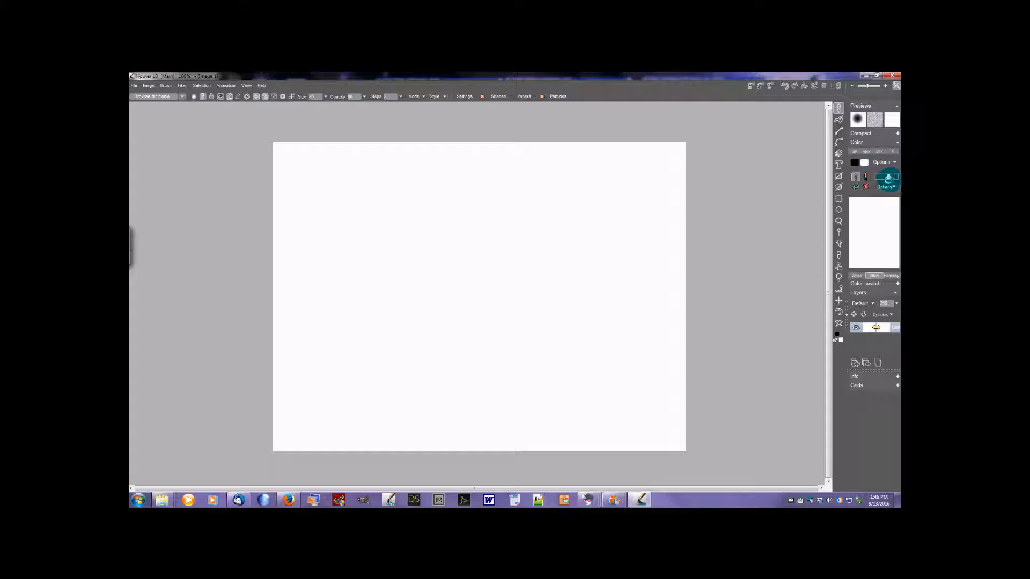
# Load a colour-wheel palette into the mixer and replace it with the browns palette
pyautogui.click(891, 187)
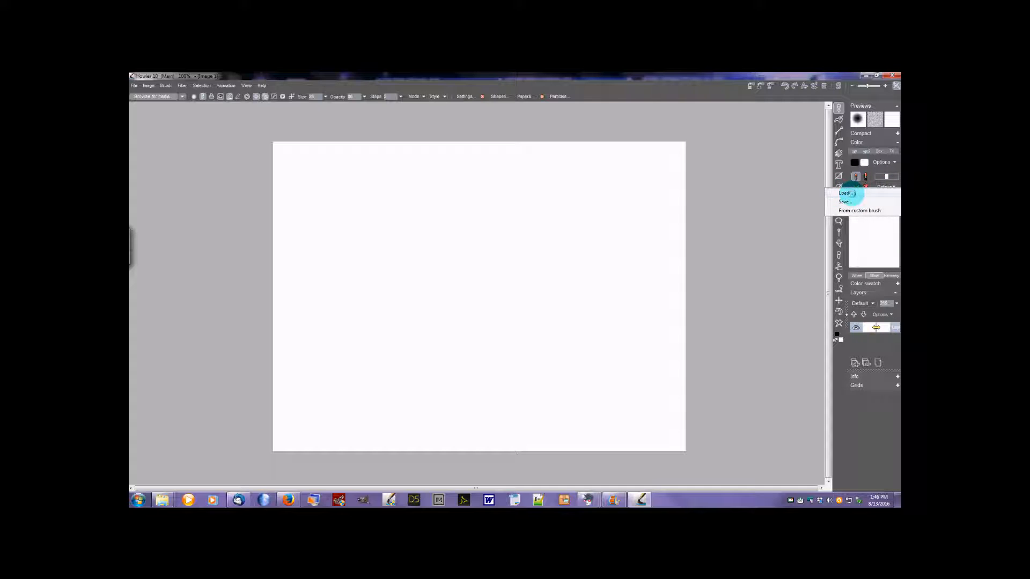
pyautogui.click(846, 193)
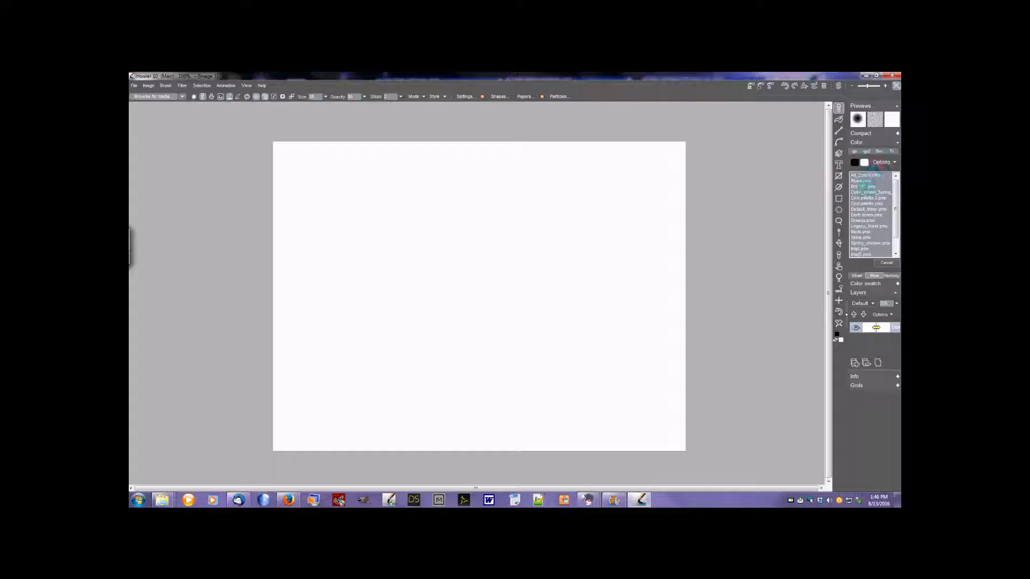
pyautogui.doubleClick(865, 203)
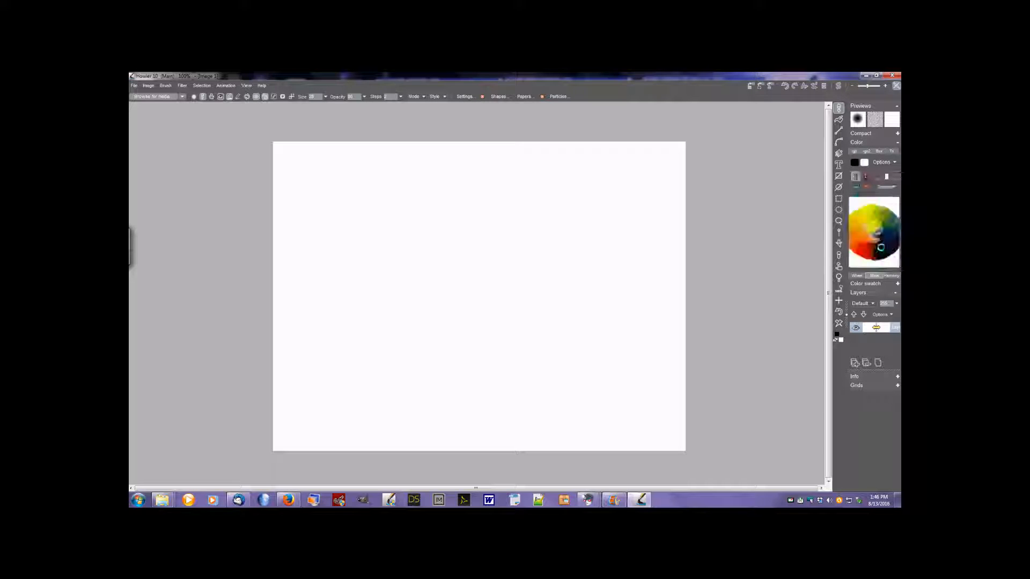
pyautogui.click(888, 187)
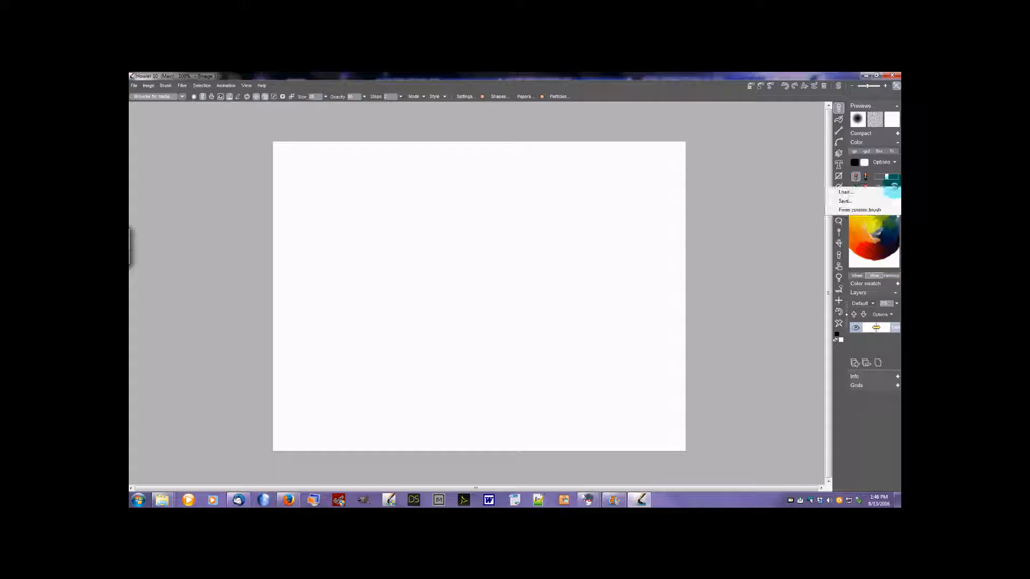
pyautogui.click(848, 193)
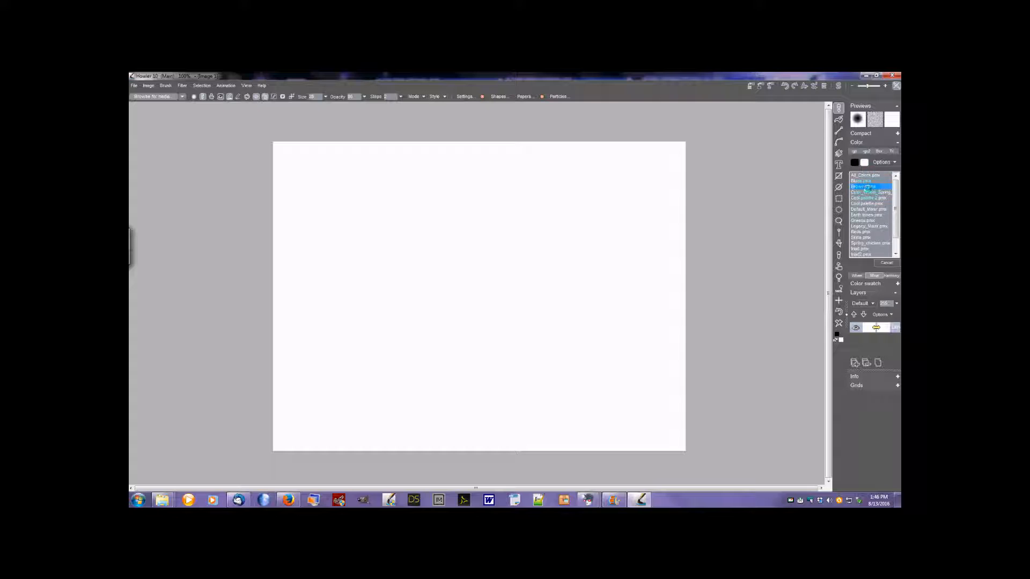
pyautogui.doubleClick(865, 187)
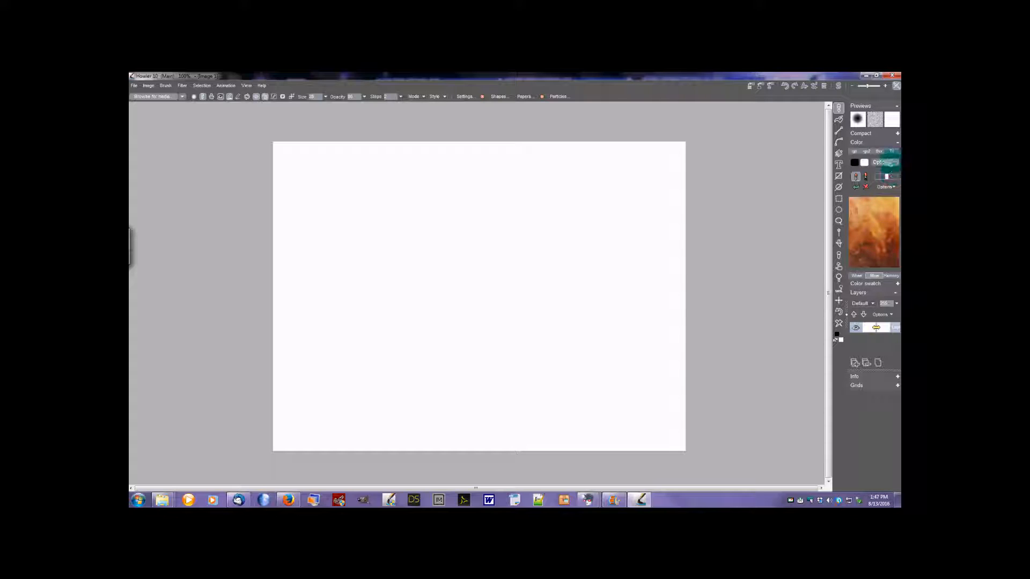
# Open the Dogwaffle color picker, view its Pigments and Hue wheel pages, and accept the grey colour #5F5F5F
pyautogui.click(887, 162)
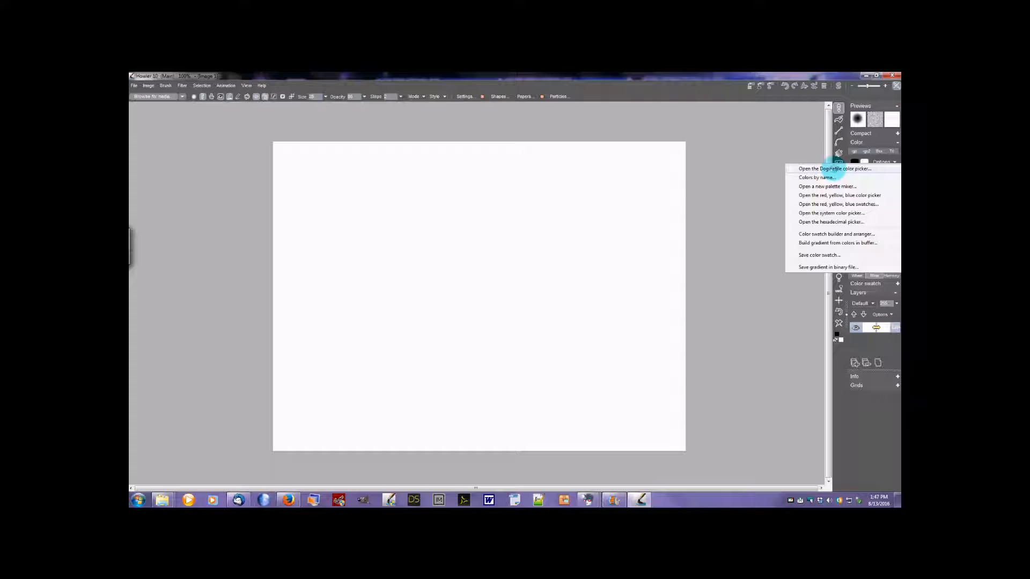
pyautogui.click(824, 168)
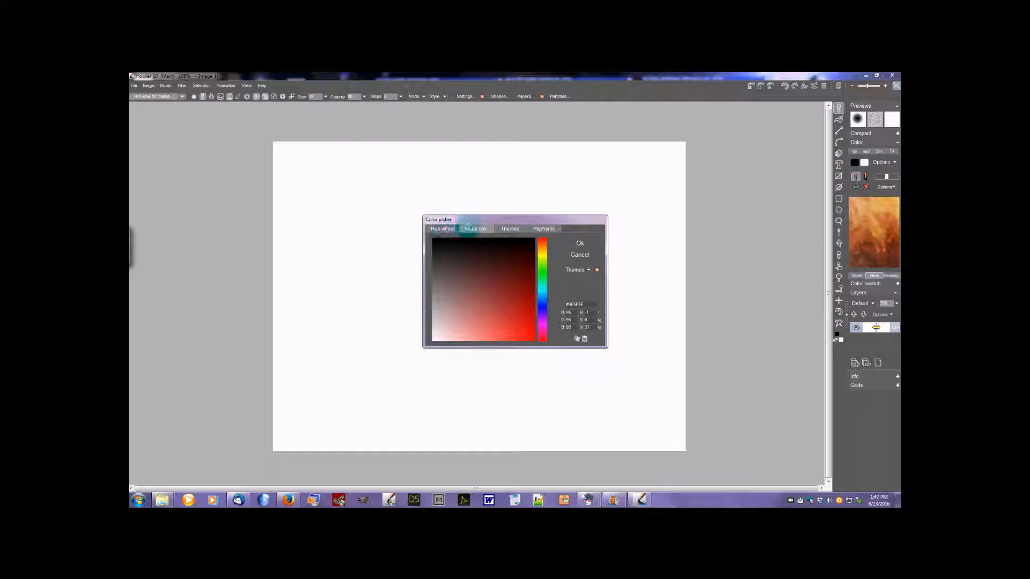
pyautogui.click(545, 229)
pyautogui.click(450, 227)
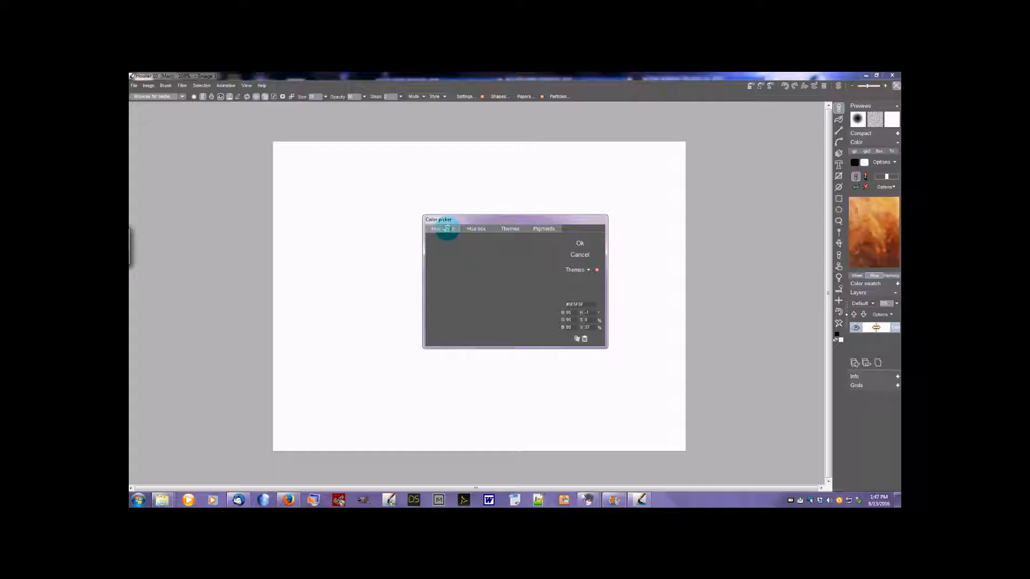
pyautogui.click(579, 244)
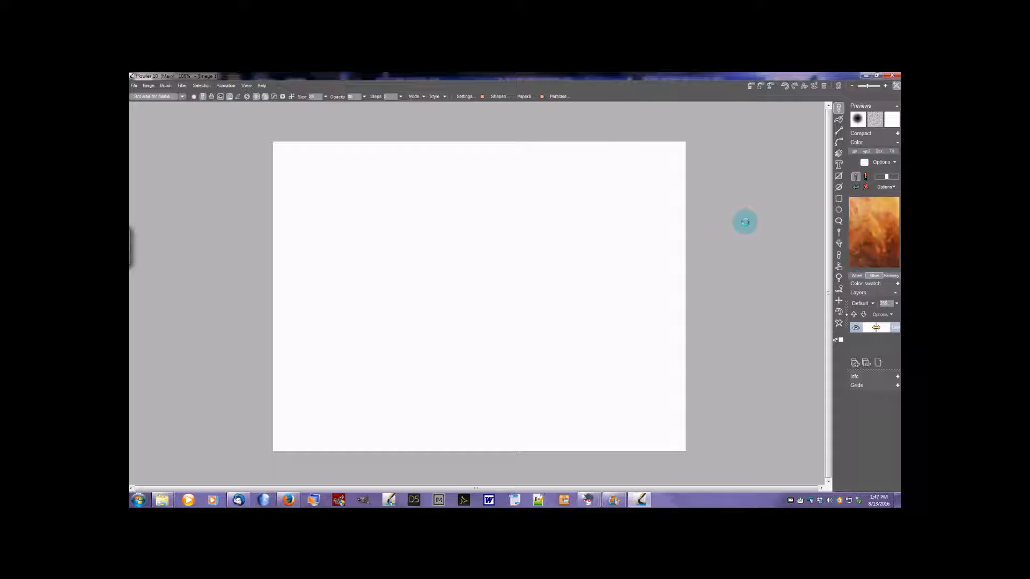
# Bring up the Colors by name list to examine its pigment colours, and close it
pyautogui.click(892, 163)
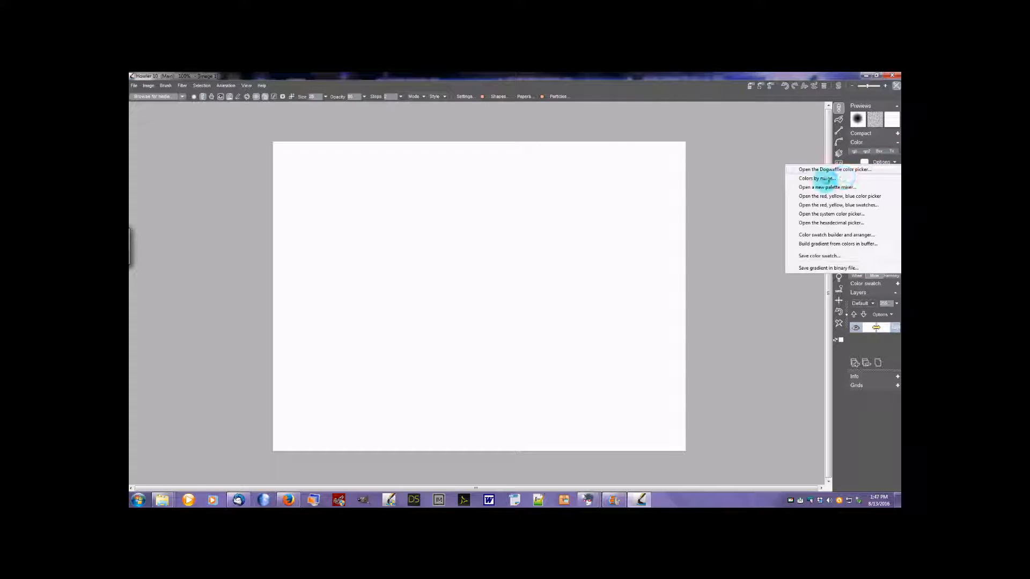
pyautogui.click(826, 179)
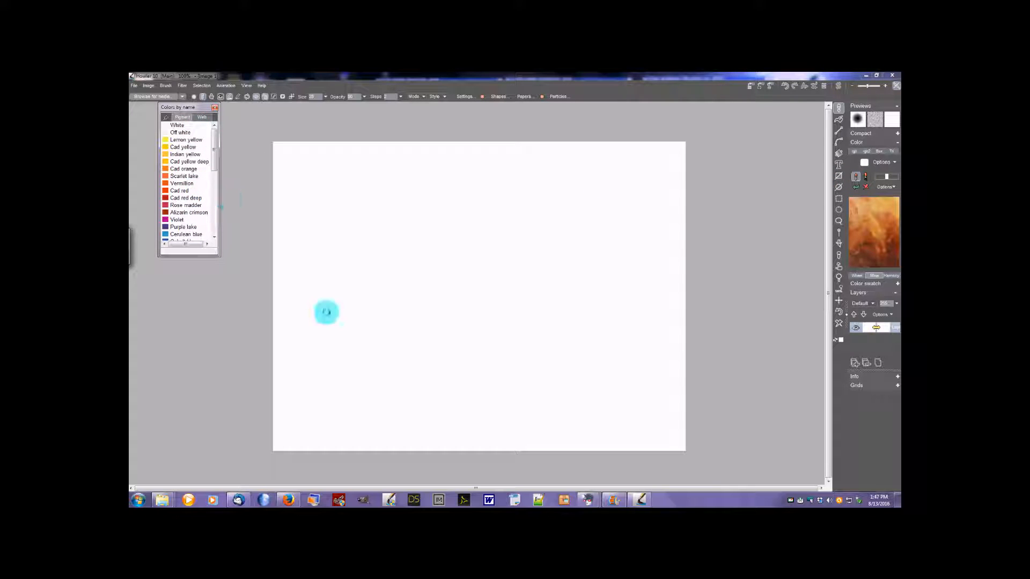
pyautogui.click(215, 108)
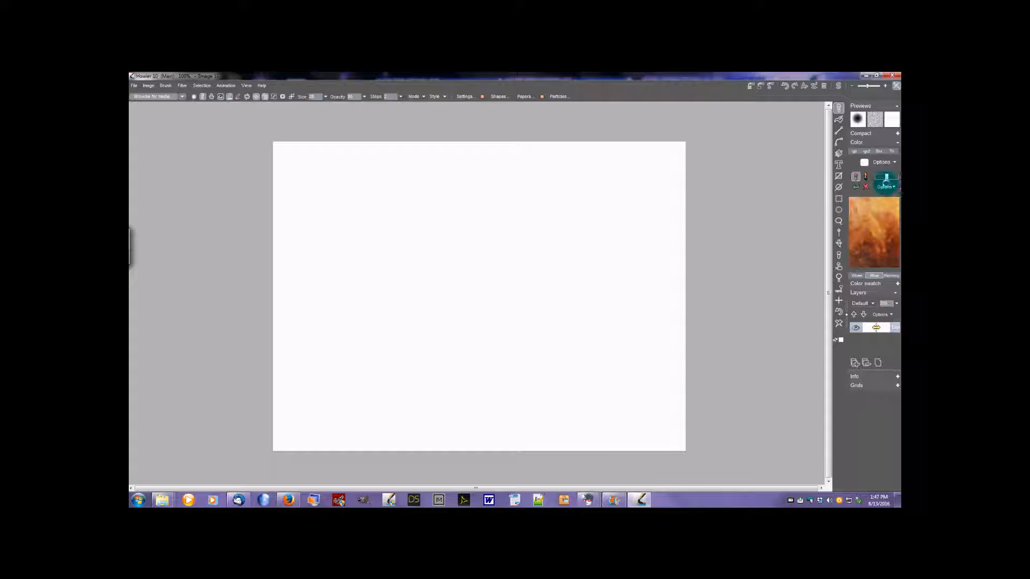
# Open a new floating palette mixer beside the canvas and load a multicoloured palette into the Color section's mixer
pyautogui.click(887, 186)
pyautogui.click(854, 194)
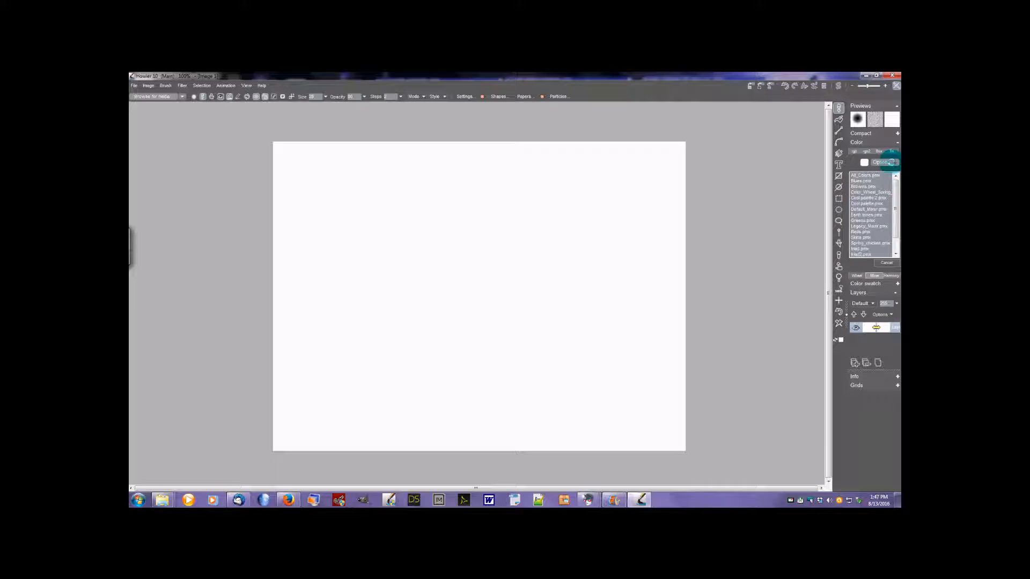
pyautogui.click(890, 162)
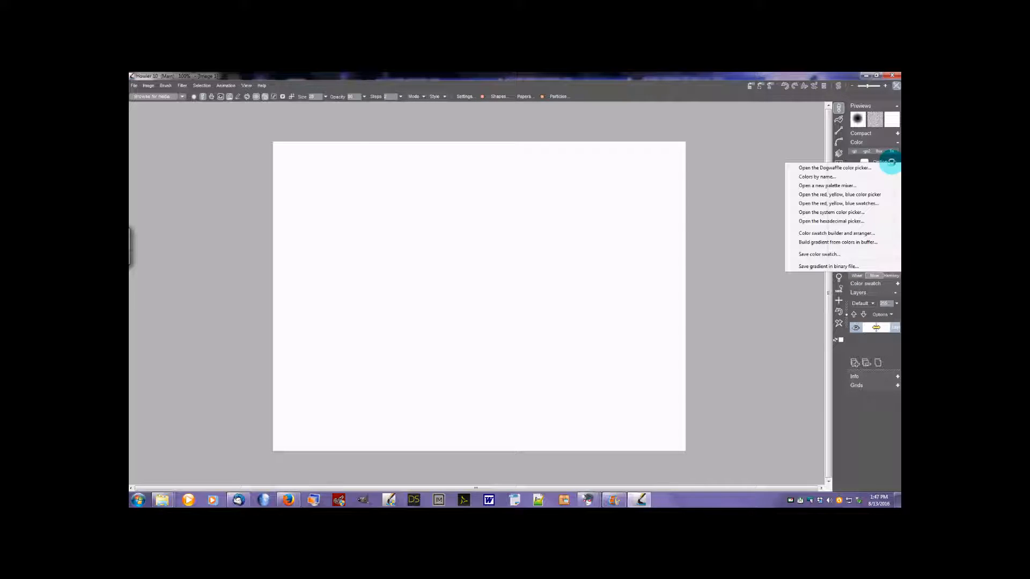
pyautogui.click(847, 185)
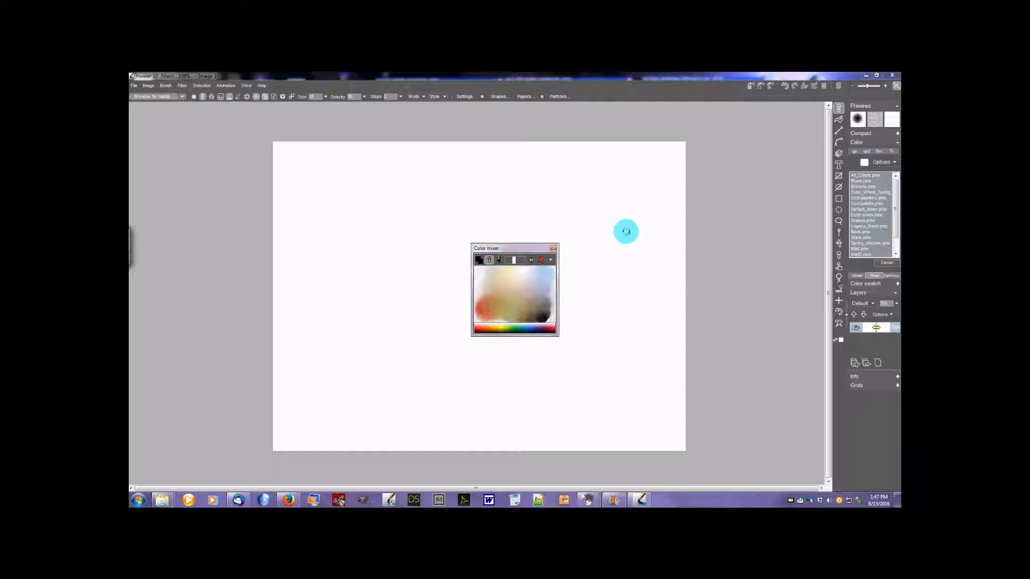
pyautogui.moveTo(525, 250); pyautogui.dragTo(763, 282)
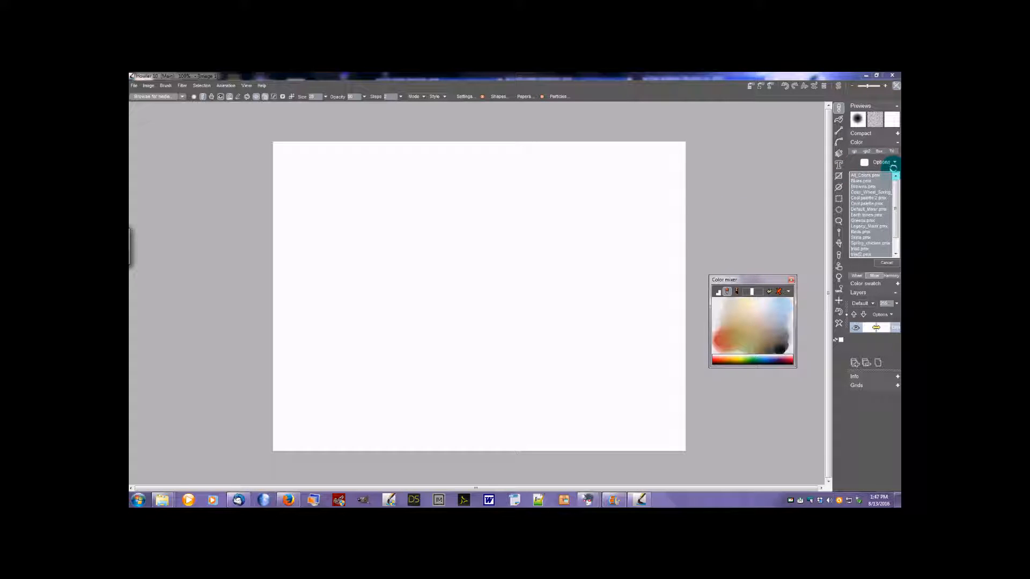
pyautogui.click(863, 199)
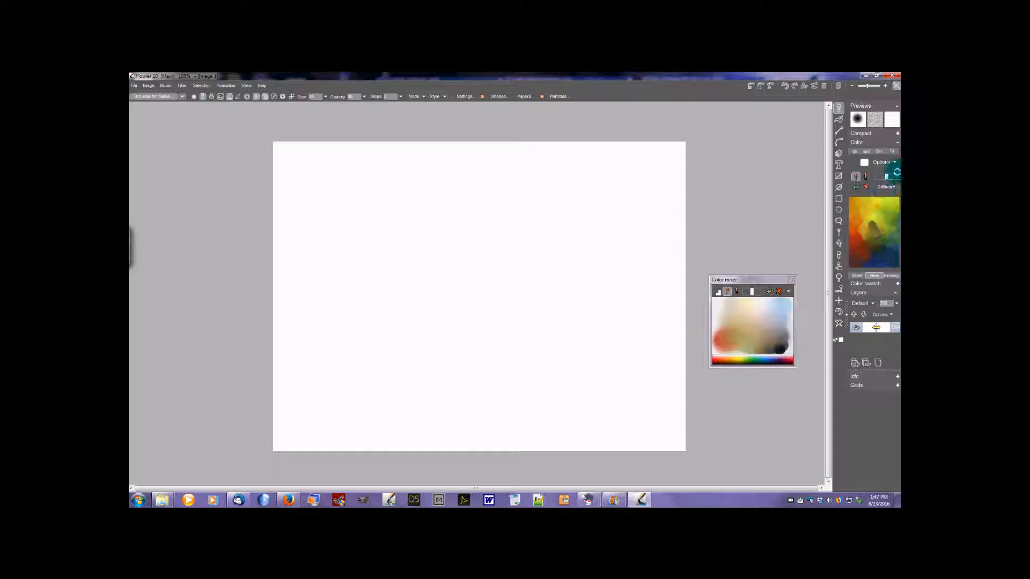
# Close the floating color mixer, and collapse the Color section after switching it to the RGB sliders
pyautogui.click(877, 163)
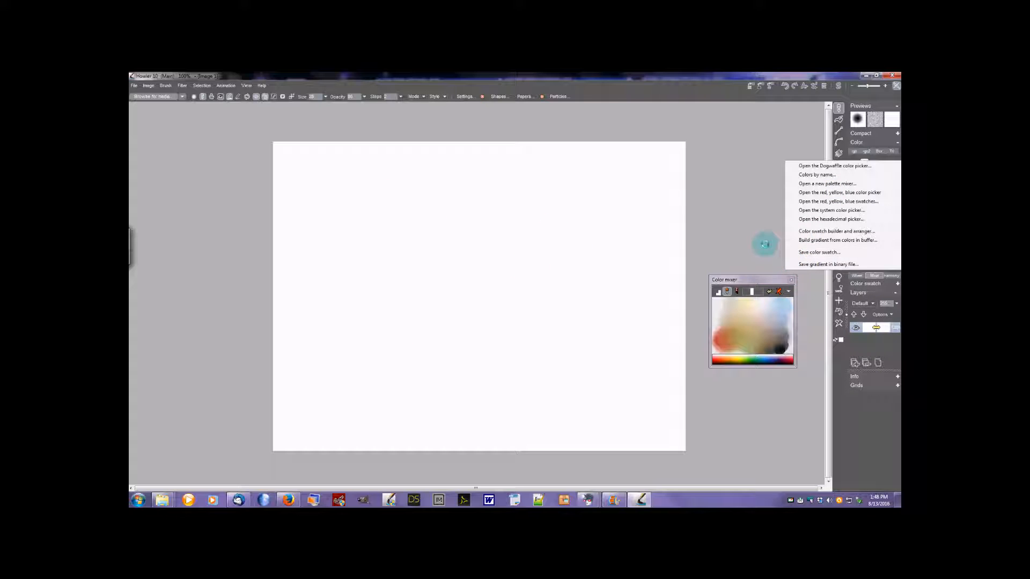
pyautogui.click(789, 278)
pyautogui.click(790, 279)
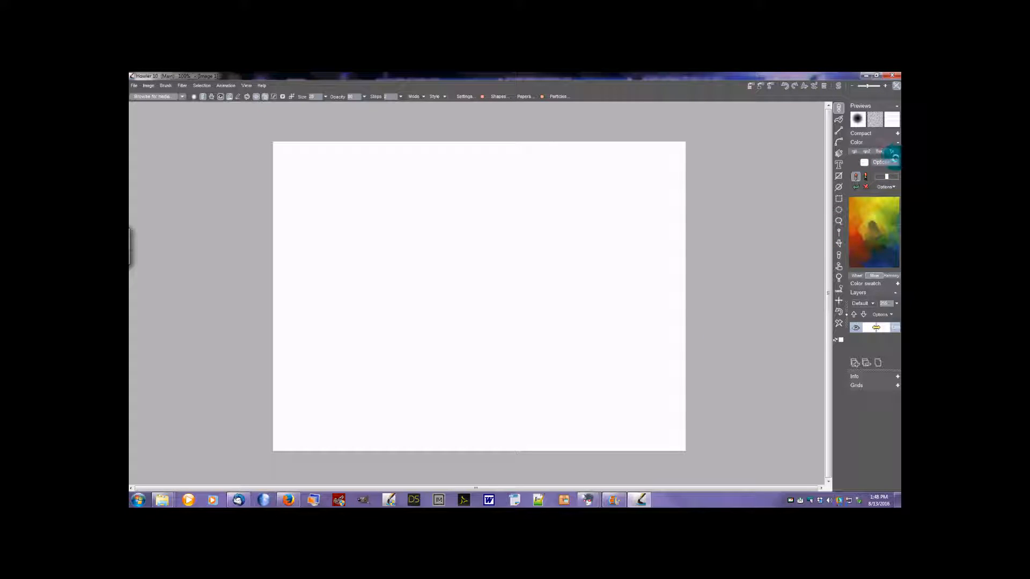
pyautogui.click(852, 151)
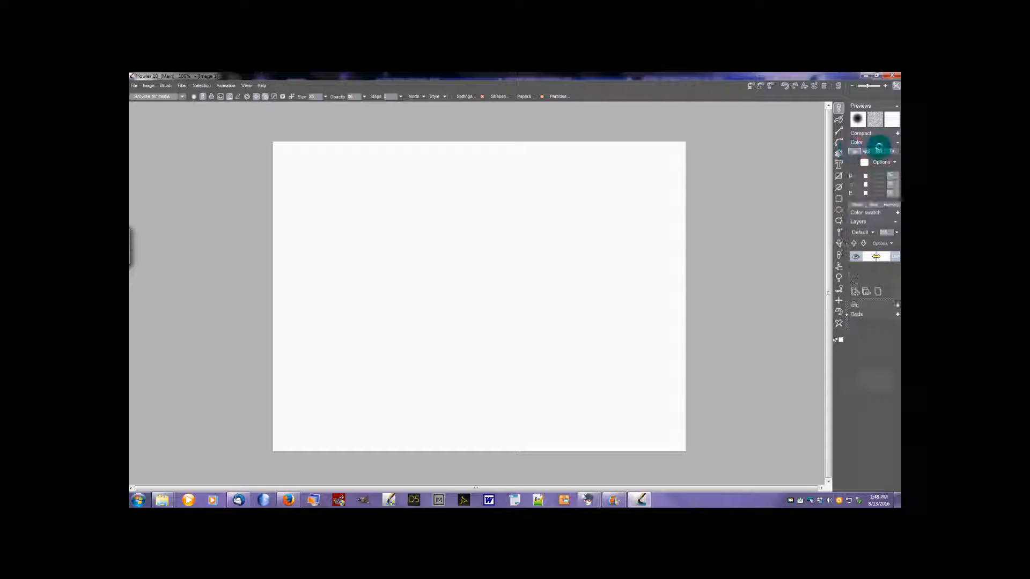
pyautogui.click(896, 142)
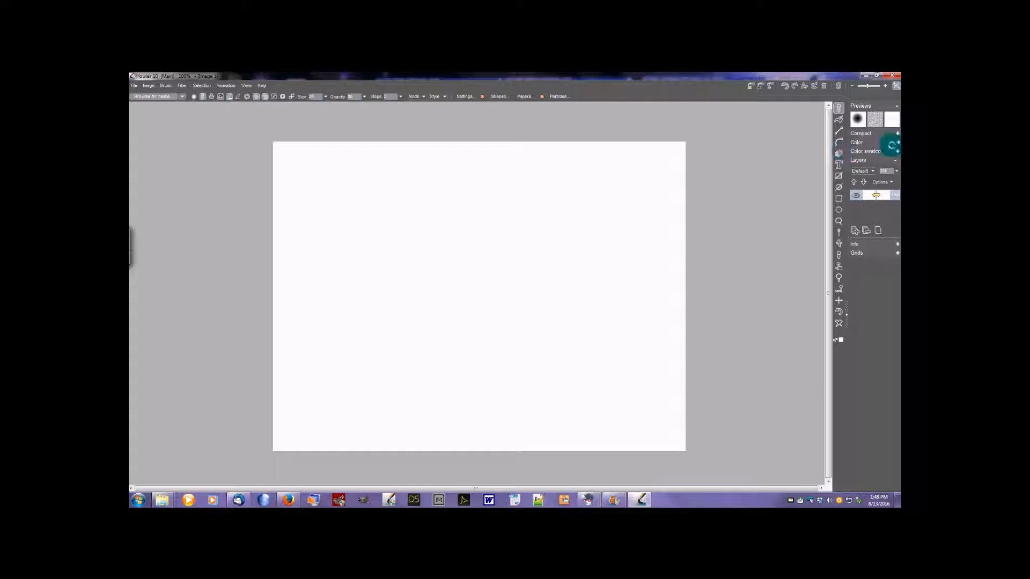
# Expand the Color swatch section, browse back through several swatch sets, and collapse it
pyautogui.click(897, 150)
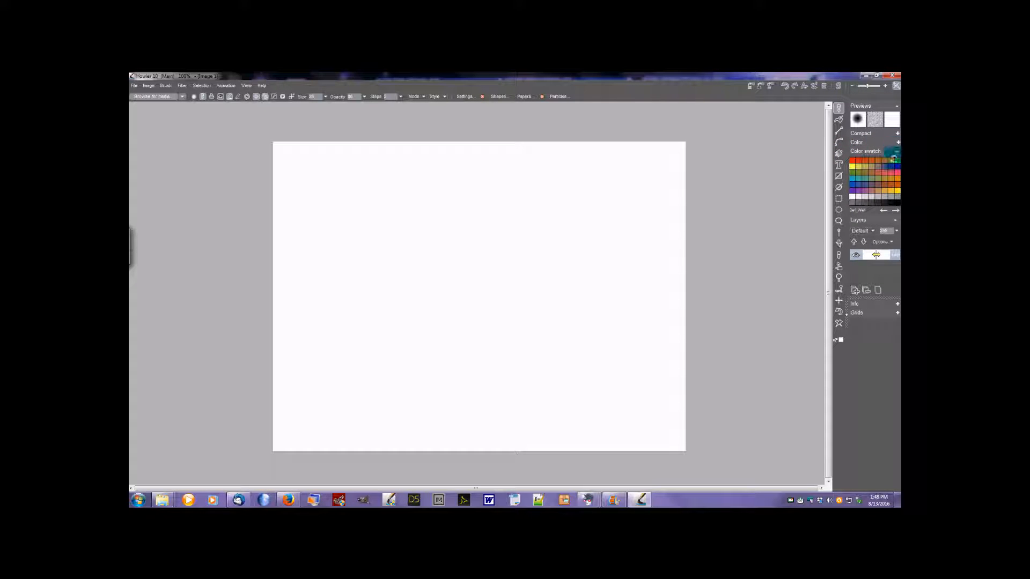
pyautogui.click(883, 210)
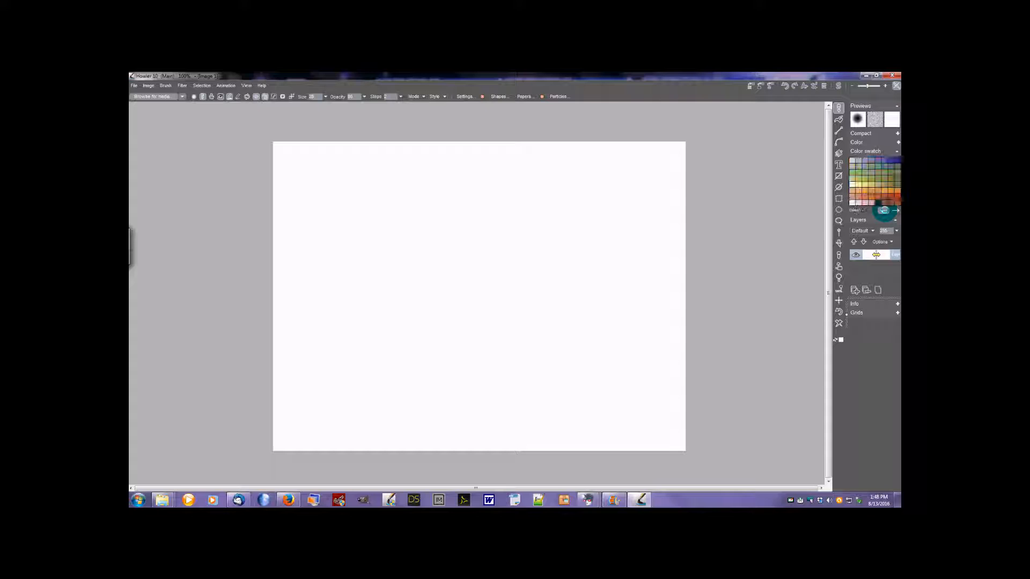
pyautogui.click(884, 210)
pyautogui.click(884, 211)
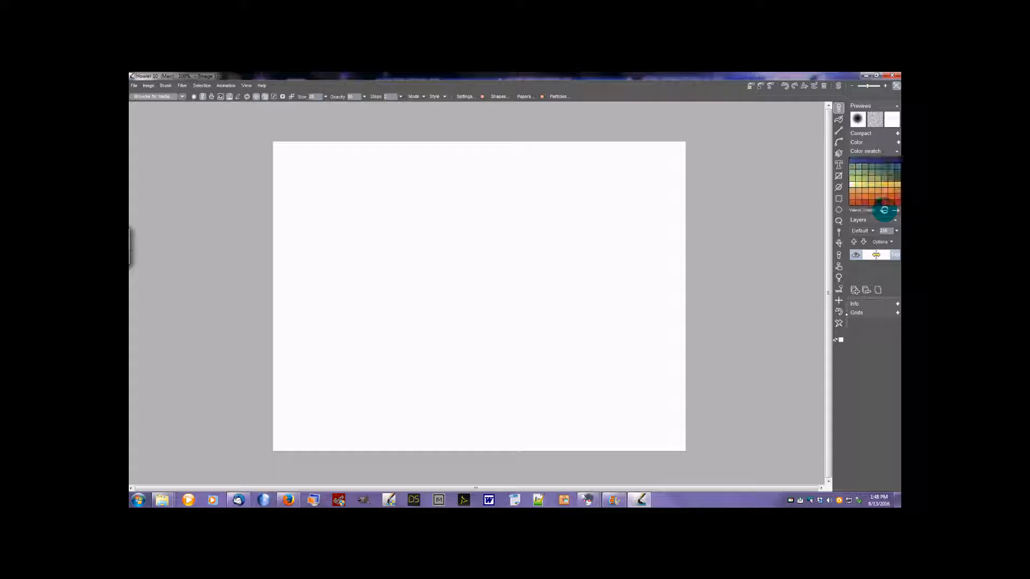
pyautogui.click(884, 210)
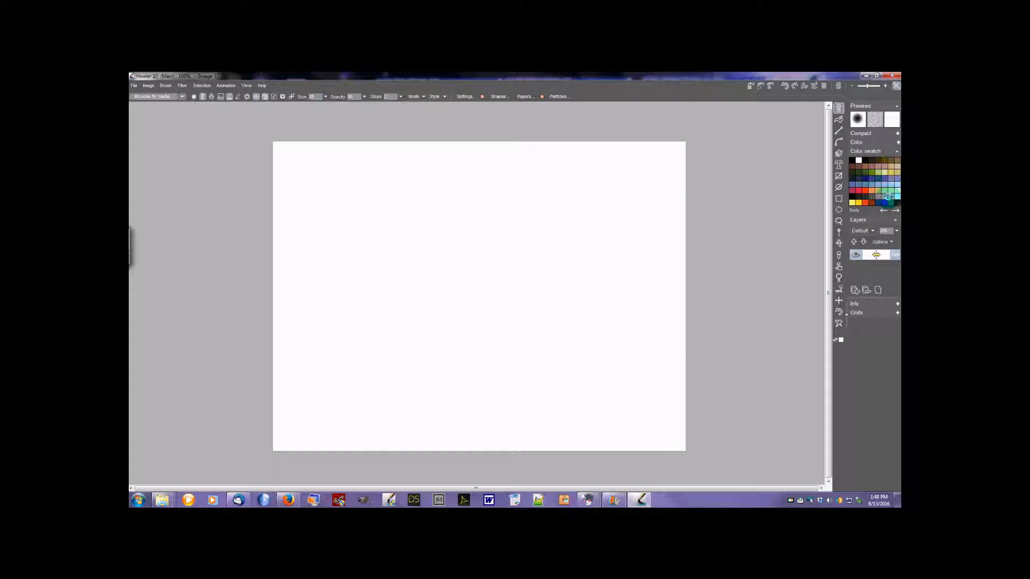
pyautogui.click(896, 151)
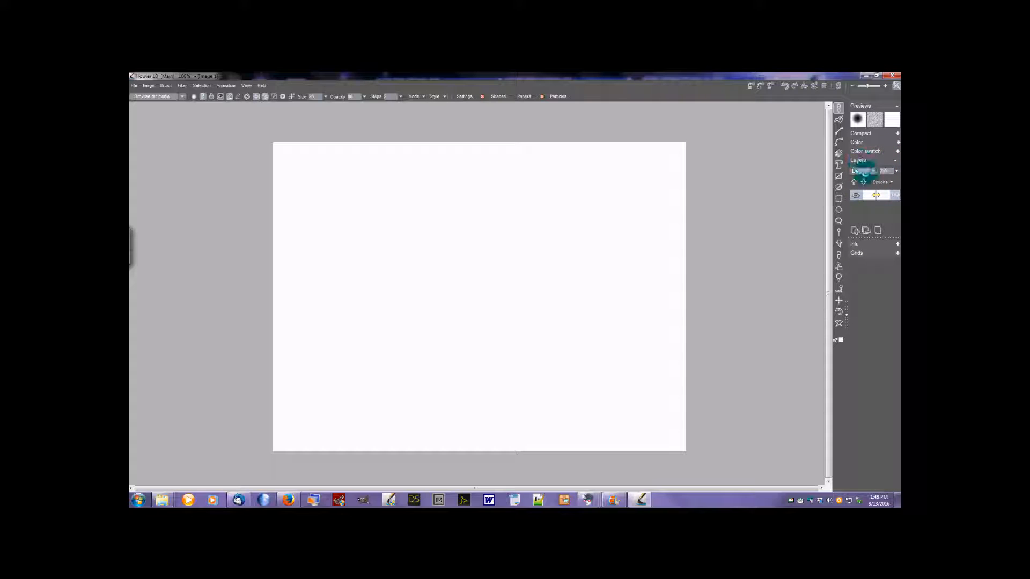
# Collapse and re-expand the Layers section, and enlarge its layer list area
pyautogui.click(893, 162)
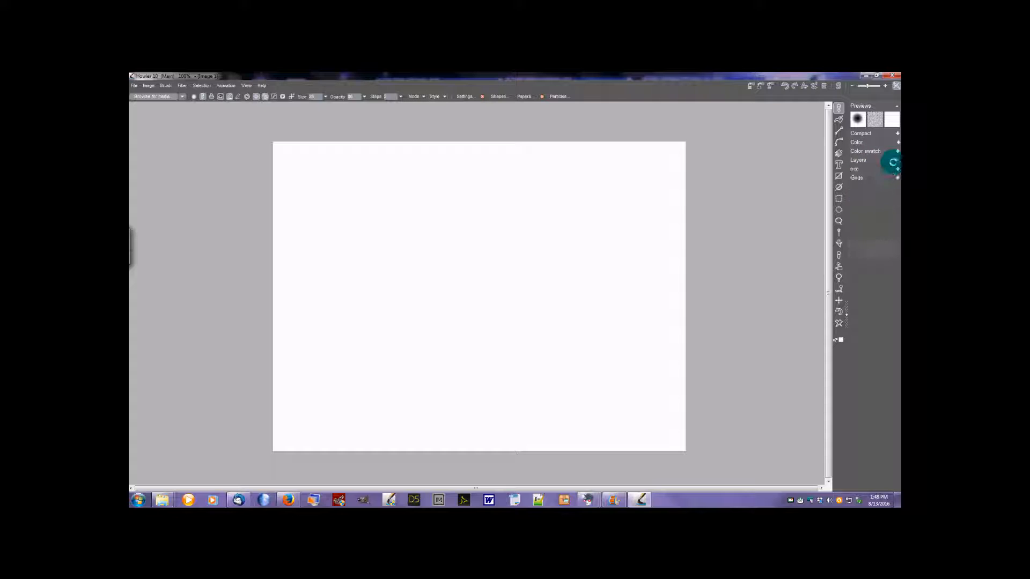
pyautogui.click(894, 160)
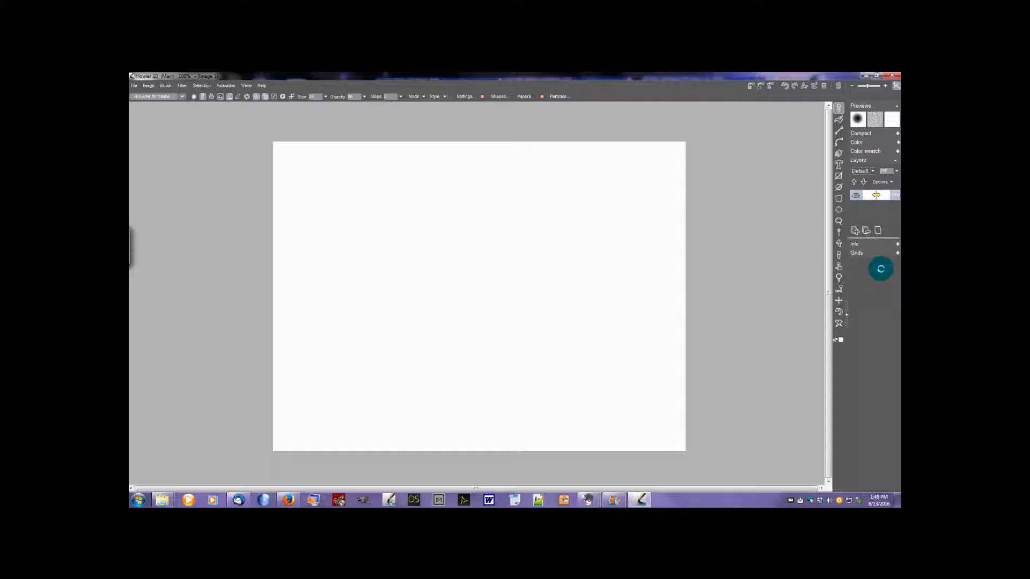
pyautogui.moveTo(878, 237); pyautogui.dragTo(874, 361)
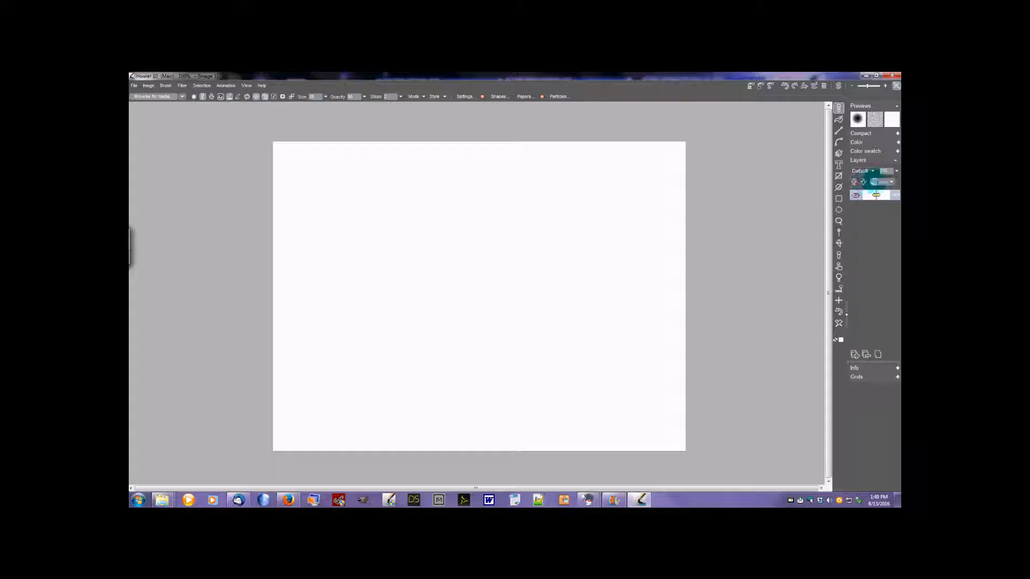
# Examine the layer thumbnail size options and the list of layer blending modes without choosing any
pyautogui.click(890, 182)
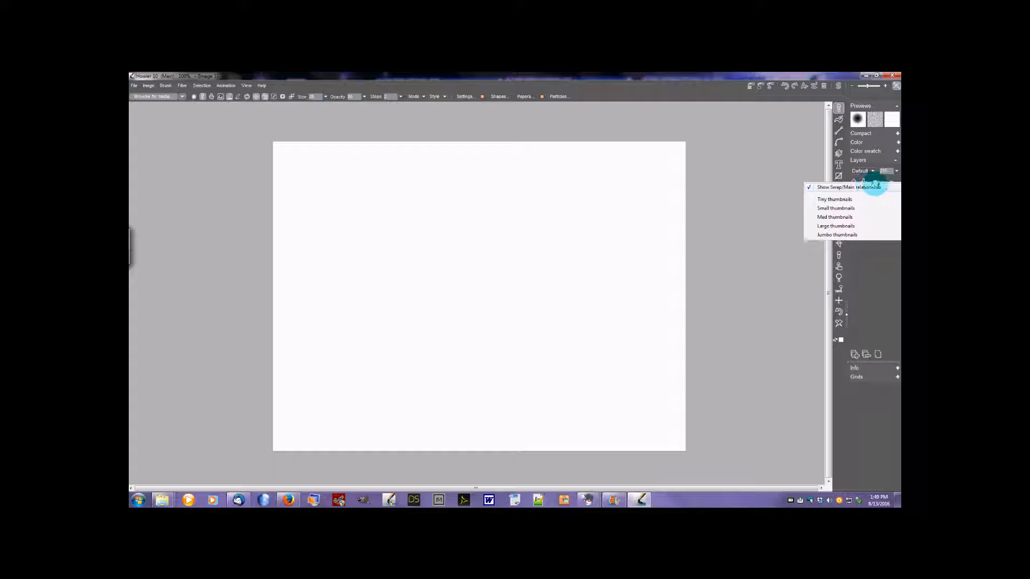
pyautogui.click(871, 256)
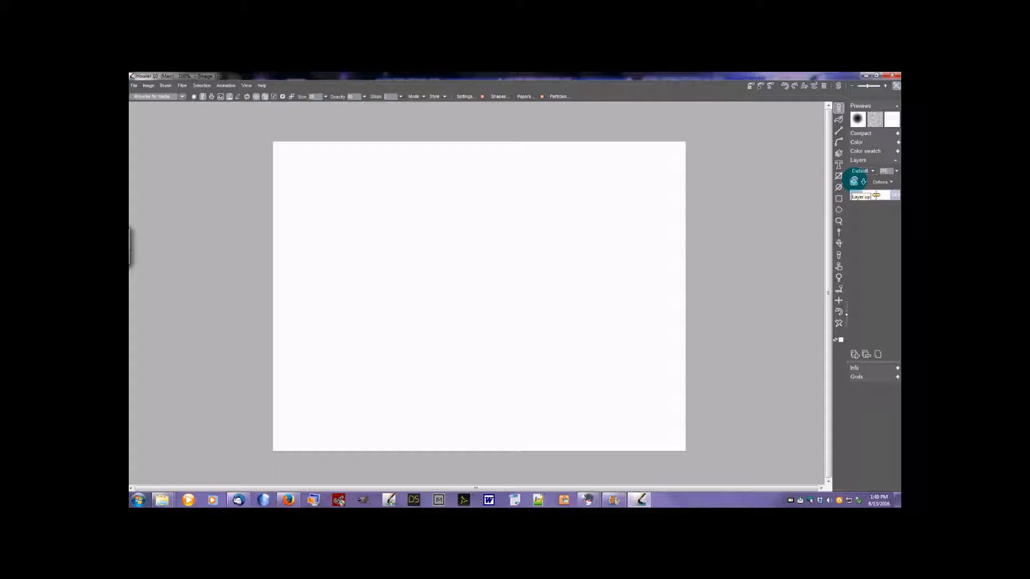
pyautogui.click(870, 171)
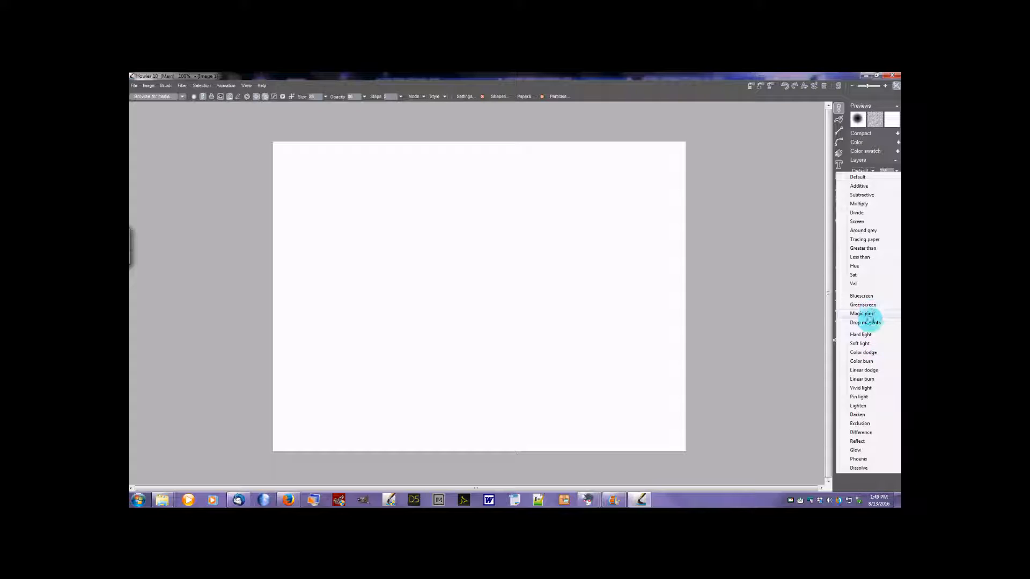
pyautogui.click(859, 481)
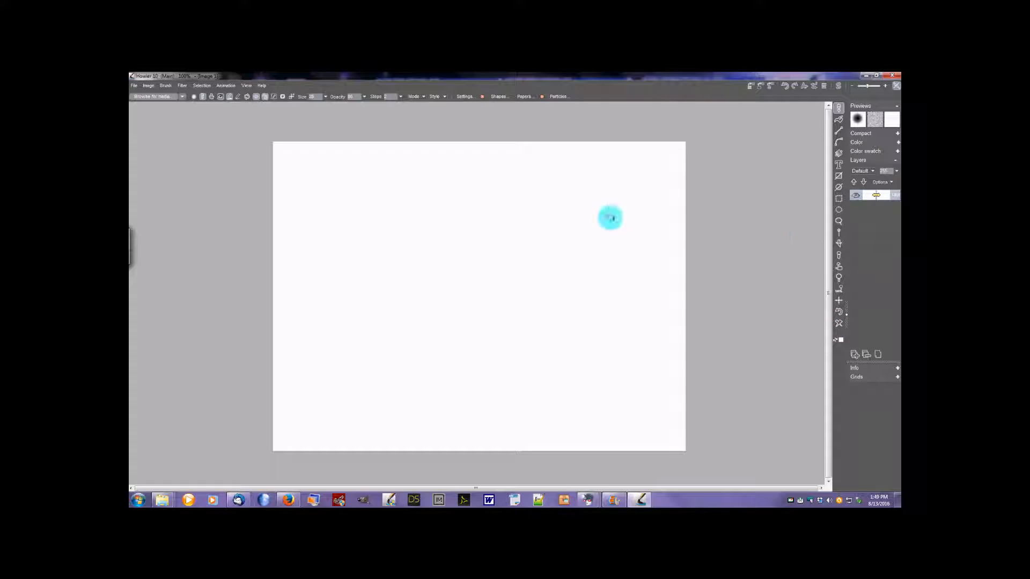
# Draw a grey S-shaped scroll on the canvas and add a new layer above it
pyautogui.moveTo(498, 234)
pyautogui.mouseDown()
pyautogui.moveTo(510, 177)
pyautogui.moveTo(452, 196)
pyautogui.mouseUp()
pyautogui.moveTo(462, 250)
pyautogui.mouseDown()
pyautogui.moveTo(510, 342)
pyautogui.moveTo(435, 264)
pyautogui.moveTo(468, 323)
pyautogui.mouseUp()
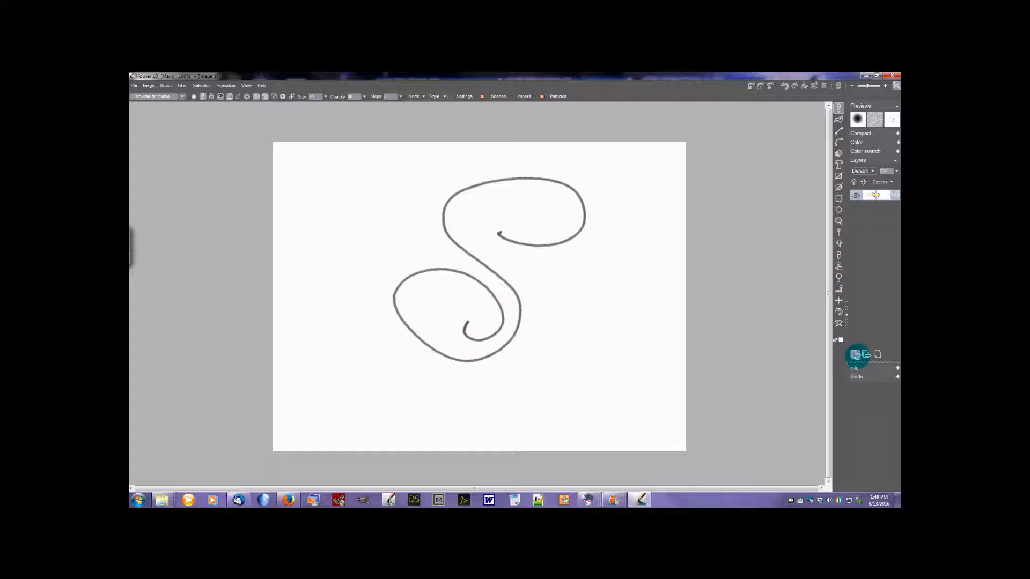
# Set the primary paint colour to red #D61919 using the hue wheel
pyautogui.click(837, 335)
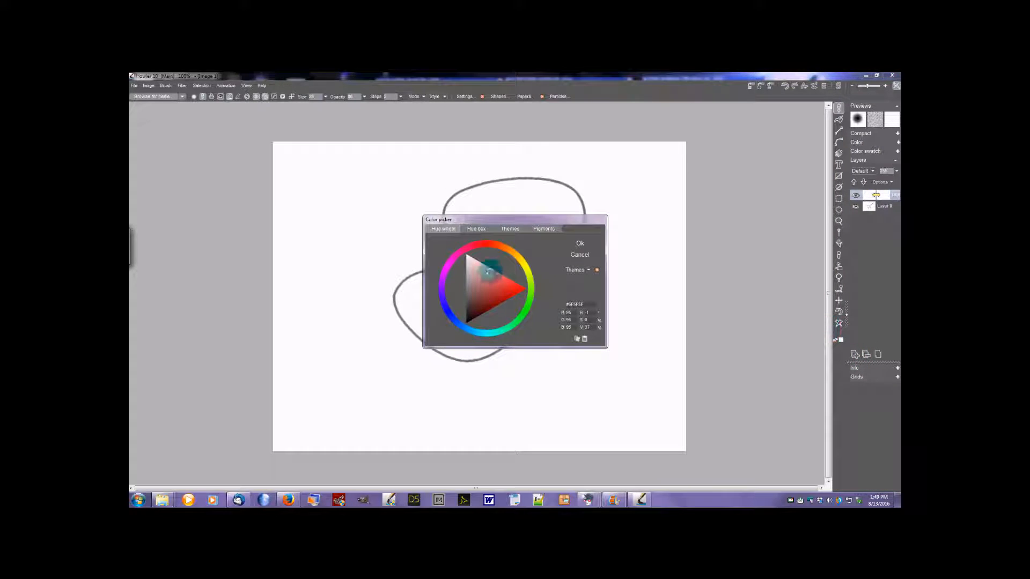
pyautogui.click(512, 290)
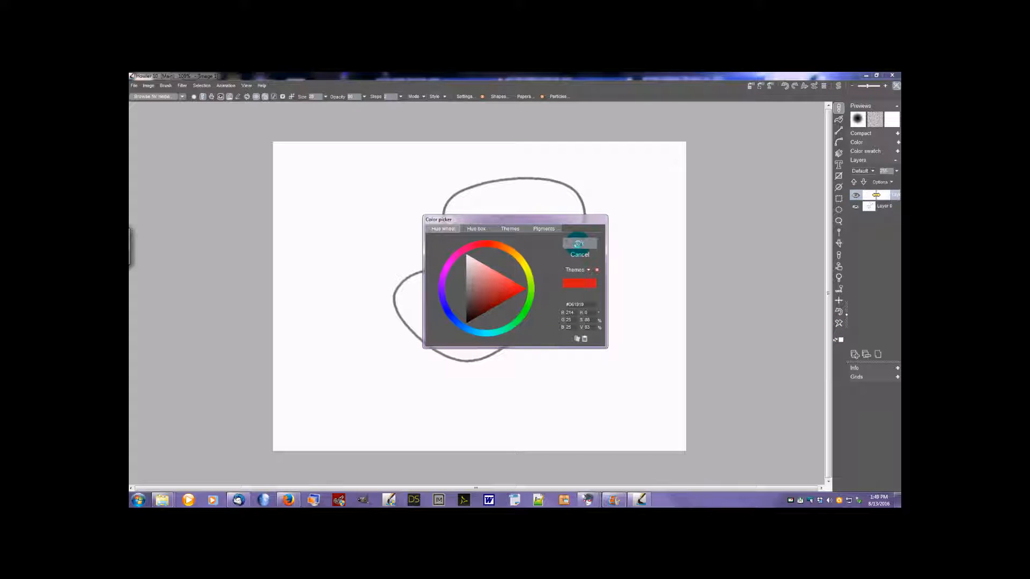
pyautogui.click(583, 238)
# Paint looping and zigzag red strokes over the grey scroll on the new layer
pyautogui.moveTo(653, 199)
pyautogui.mouseDown()
pyautogui.moveTo(604, 236)
pyautogui.moveTo(562, 333)
pyautogui.mouseUp()
pyautogui.moveTo(490, 288)
pyautogui.mouseDown()
pyautogui.moveTo(588, 255)
pyautogui.moveTo(497, 281)
pyautogui.moveTo(458, 265)
pyautogui.moveTo(416, 283)
pyautogui.moveTo(438, 289)
pyautogui.moveTo(402, 313)
pyautogui.moveTo(403, 343)
pyautogui.moveTo(458, 368)
pyautogui.mouseUp()
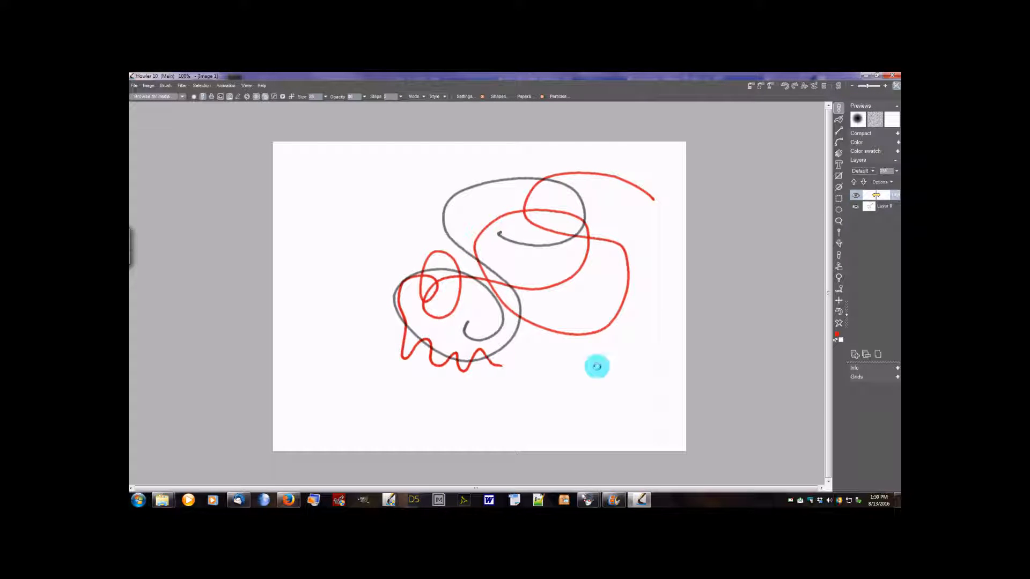
pyautogui.moveTo(486, 352); pyautogui.dragTo(502, 366)
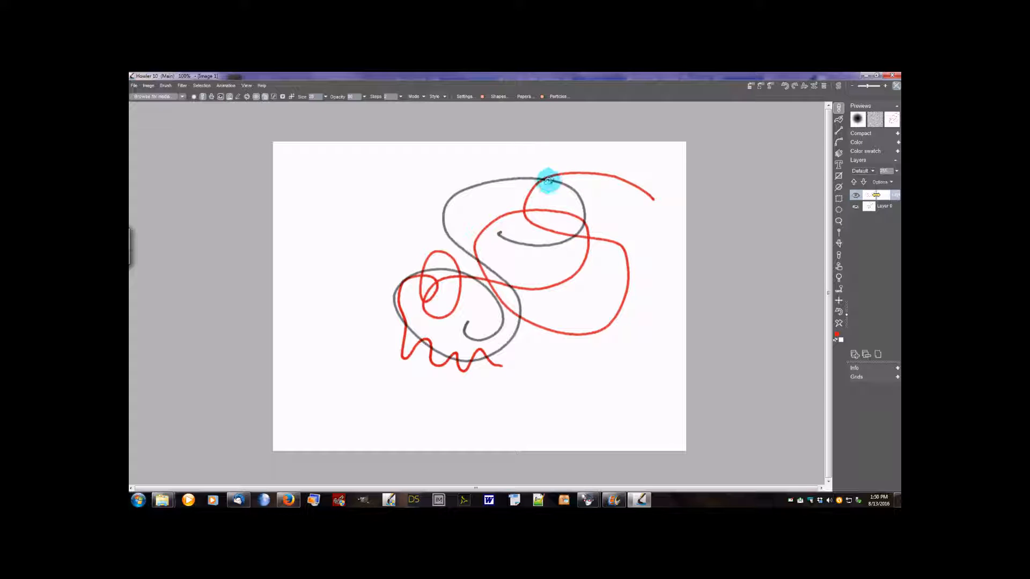
# Select the lower layer holding the grey scroll, and reselect the upper layer with the red strokes
pyautogui.click(879, 205)
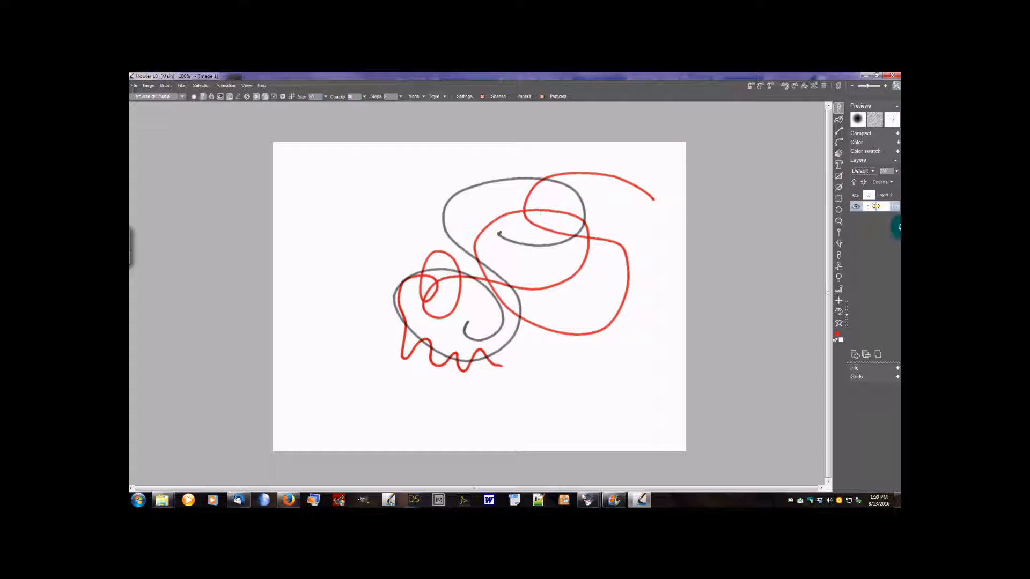
pyautogui.click(869, 195)
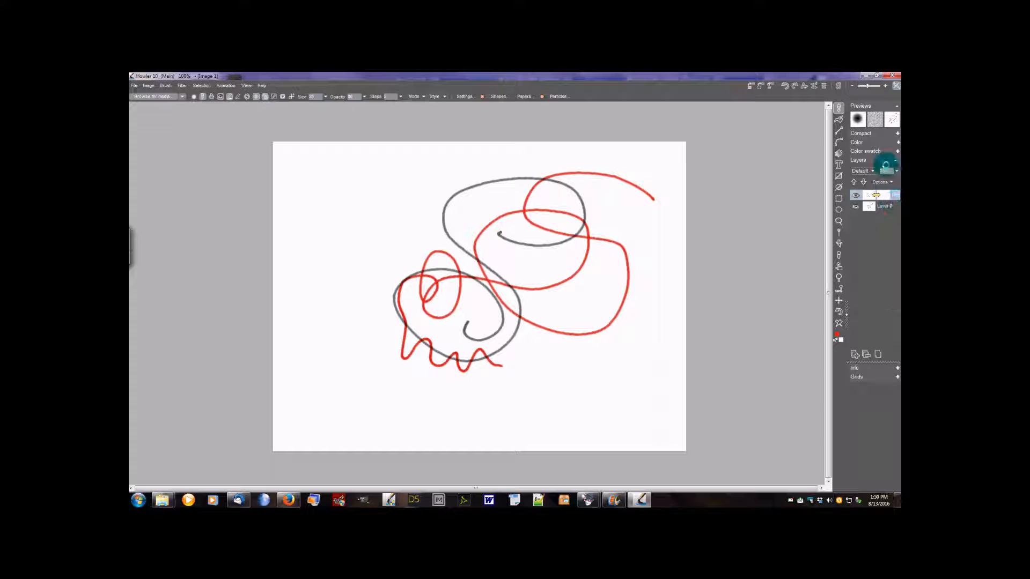
# Adjust the opacity of the layer with the red strokes, and select the lower layer
pyautogui.click(895, 170)
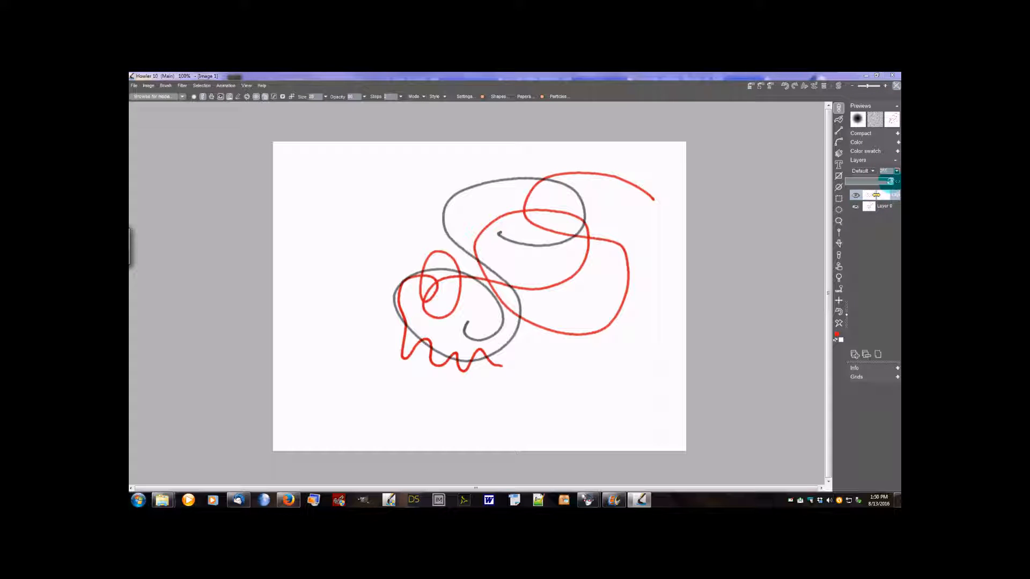
pyautogui.moveTo(890, 181)
pyautogui.mouseDown()
pyautogui.moveTo(846, 182)
pyautogui.moveTo(889, 181)
pyautogui.mouseUp()
pyautogui.click(890, 206)
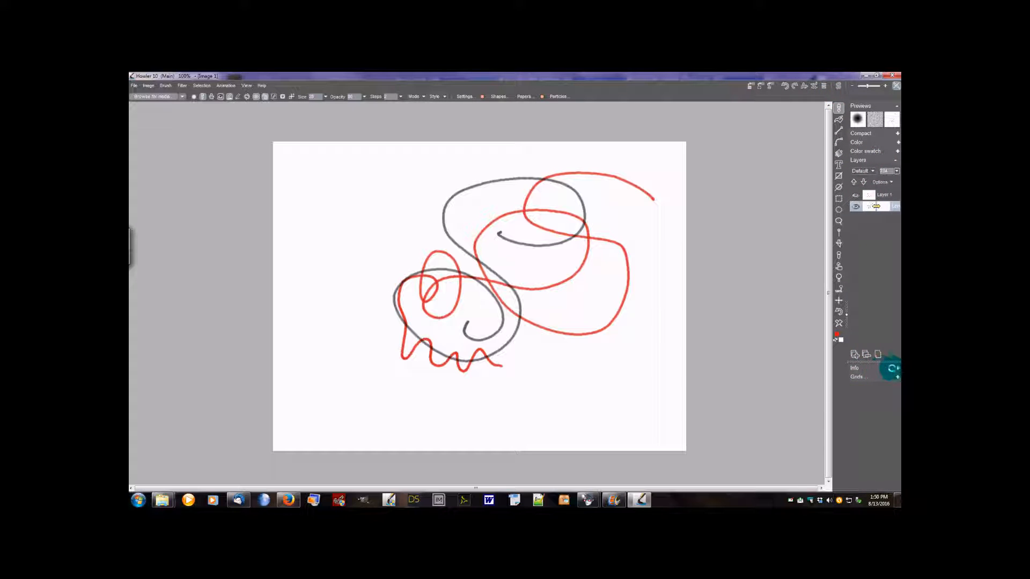
# Shorten the layer list, view the Info section, and leave only the Grids settings expanded beneath it
pyautogui.click(897, 369)
pyautogui.moveTo(876, 362); pyautogui.dragTo(879, 228)
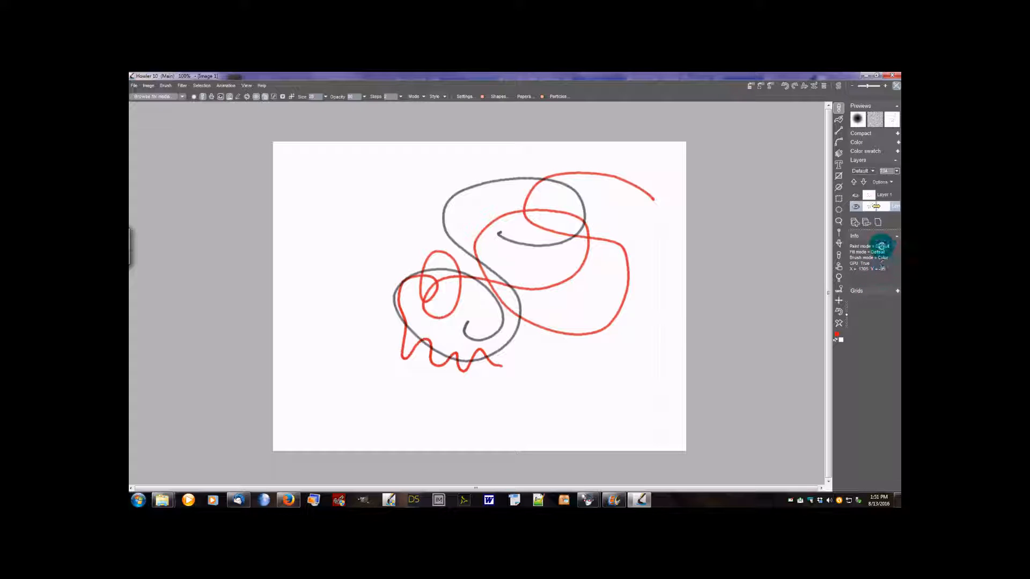
pyautogui.click(896, 290)
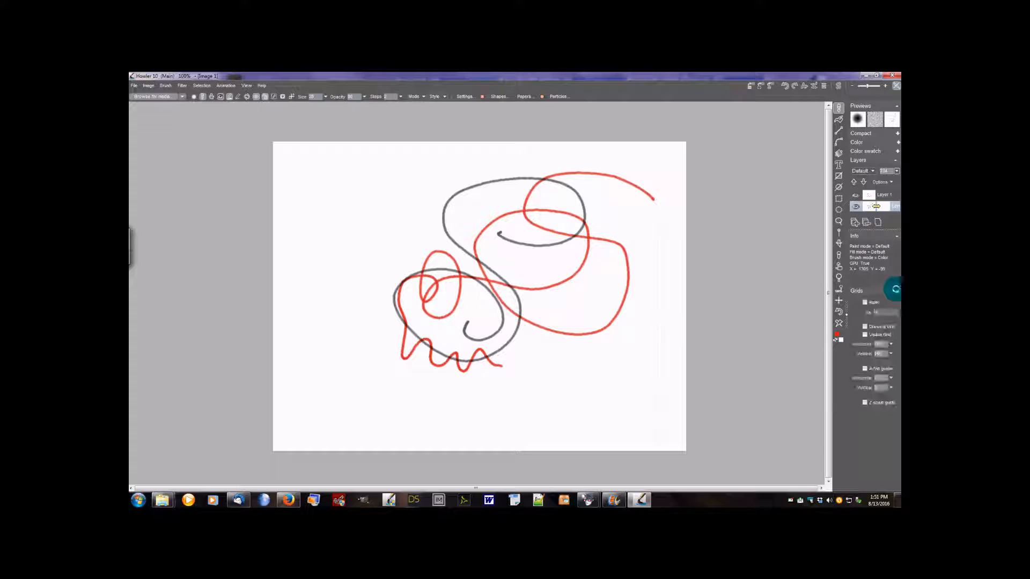
pyautogui.click(896, 236)
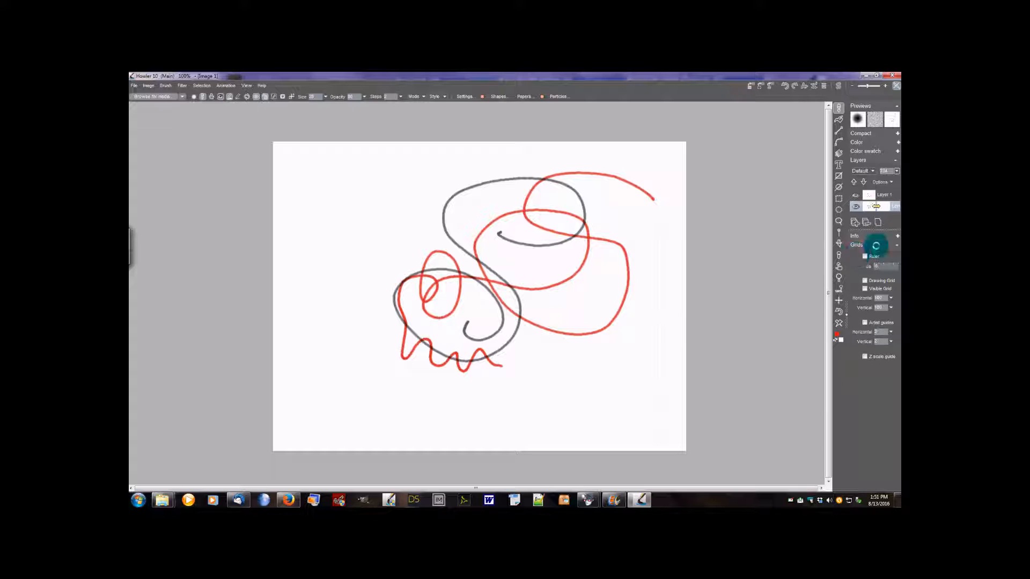
# Show the ruler along the image edges and hide it again
pyautogui.click(865, 255)
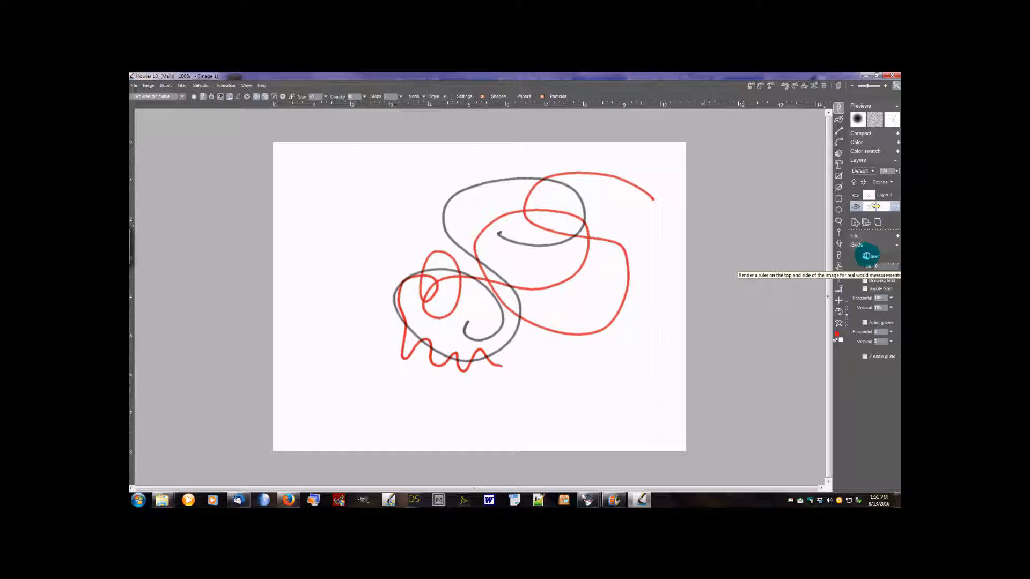
pyautogui.click(864, 256)
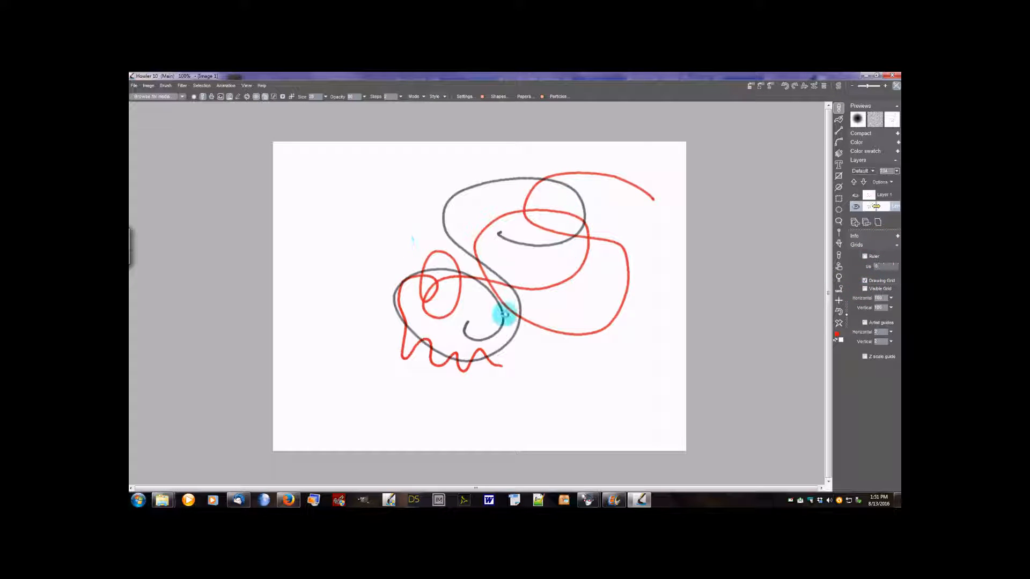
# Draw a red line and square with the drawing grid and visible grid enabled, and replace both grids with artist guides
pyautogui.click(864, 288)
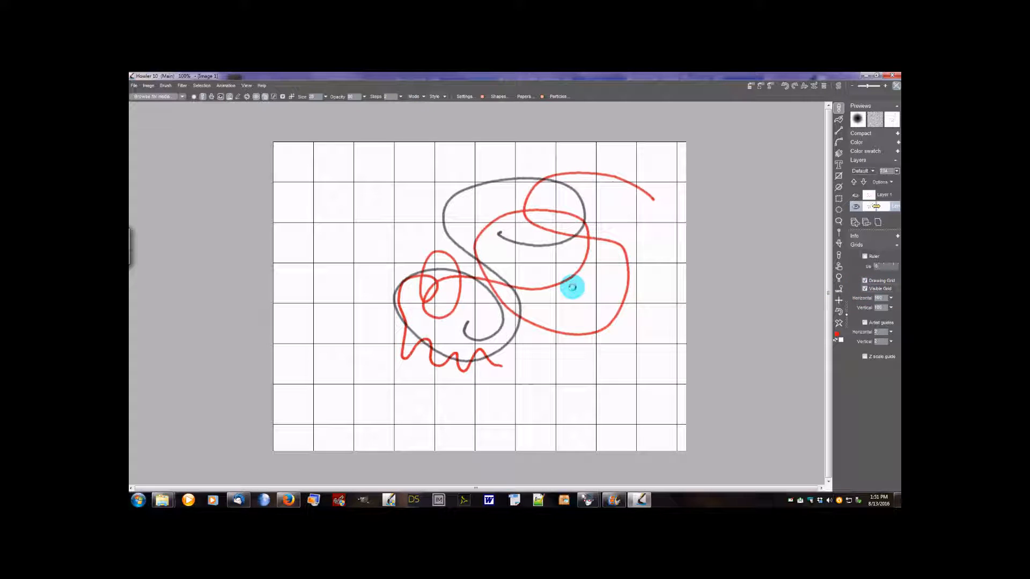
pyautogui.moveTo(393, 222)
pyautogui.mouseDown()
pyautogui.moveTo(391, 198)
pyautogui.moveTo(418, 202)
pyautogui.moveTo(416, 232)
pyautogui.moveTo(328, 224)
pyautogui.mouseUp()
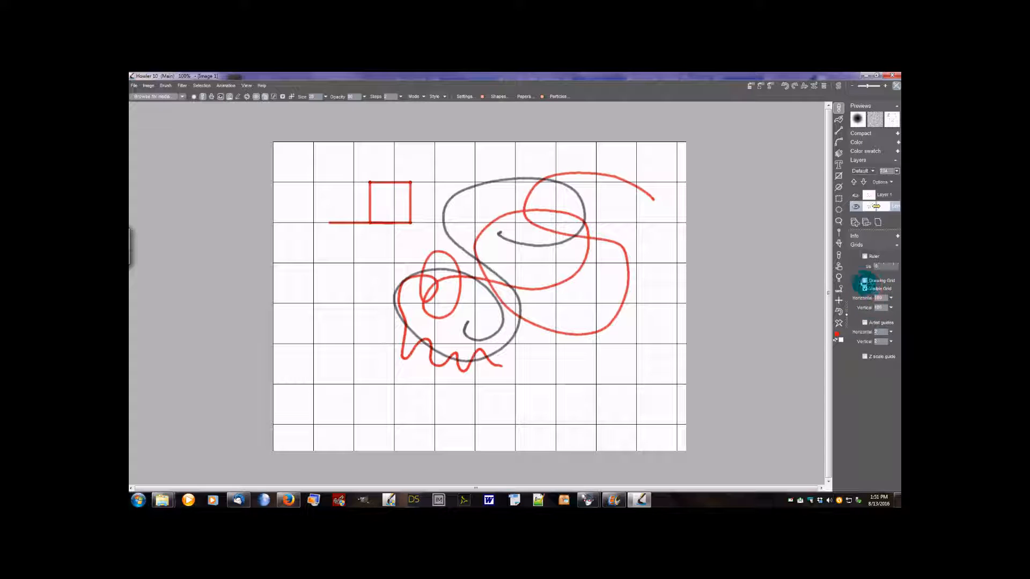
pyautogui.click(865, 288)
pyautogui.click(865, 322)
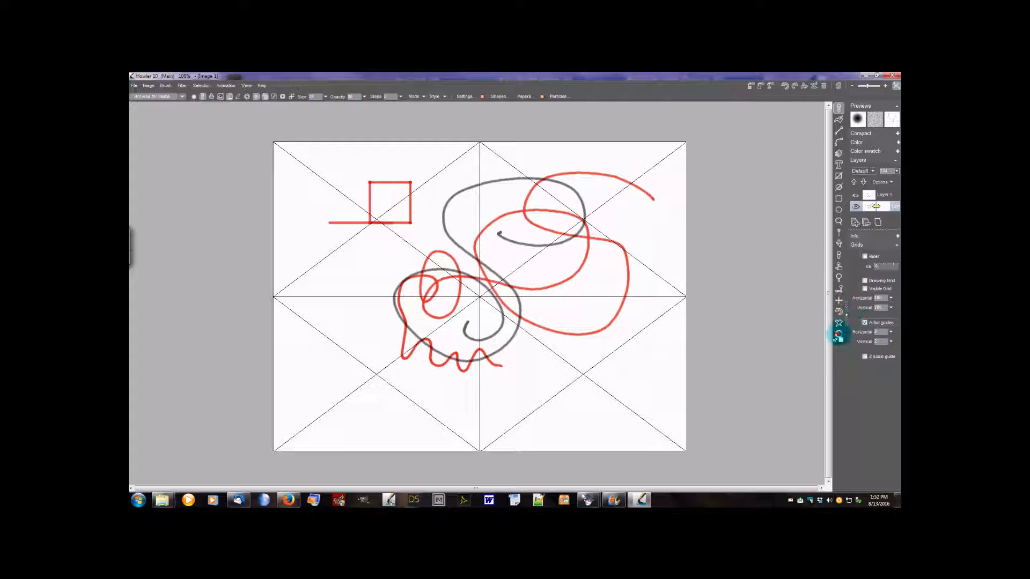
# Clear the lower layer and remove the upper layer with the red strokes, leaving one blank layer
pyautogui.click(839, 322)
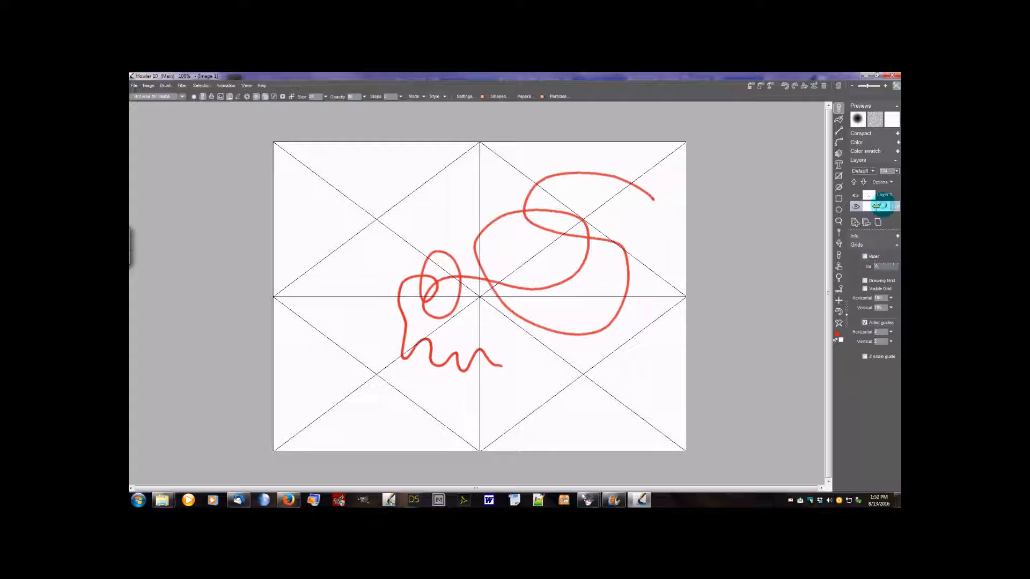
pyautogui.click(886, 195)
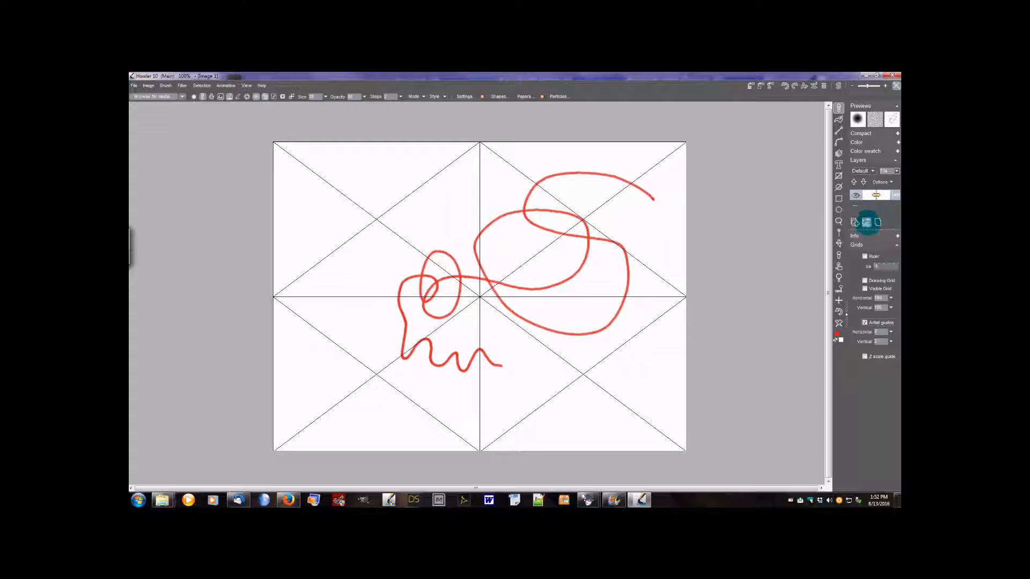
pyautogui.click(866, 222)
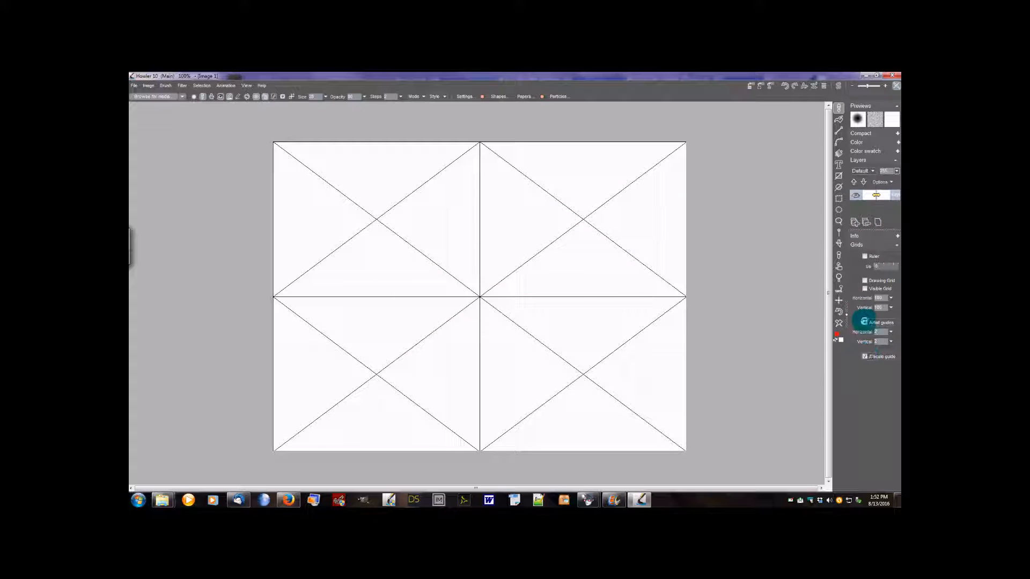
# Replace the artist guides with the Z scale guide, paint a small red zigzag near the canvas top, and disable the guide
pyautogui.click(864, 322)
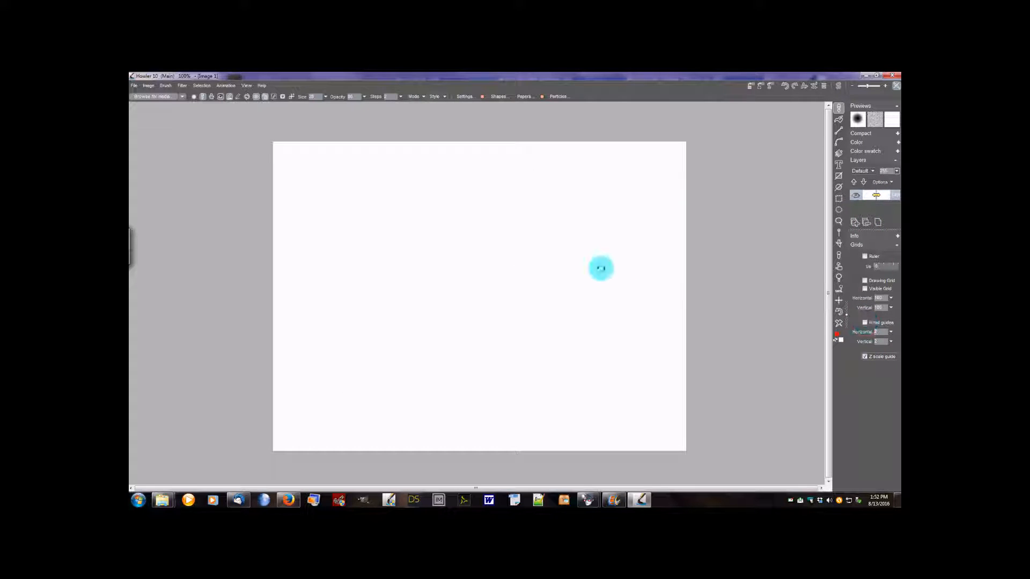
pyautogui.moveTo(491, 166)
pyautogui.mouseDown()
pyautogui.moveTo(447, 165)
pyautogui.moveTo(483, 176)
pyautogui.moveTo(480, 190)
pyautogui.moveTo(449, 195)
pyautogui.moveTo(476, 205)
pyautogui.mouseUp()
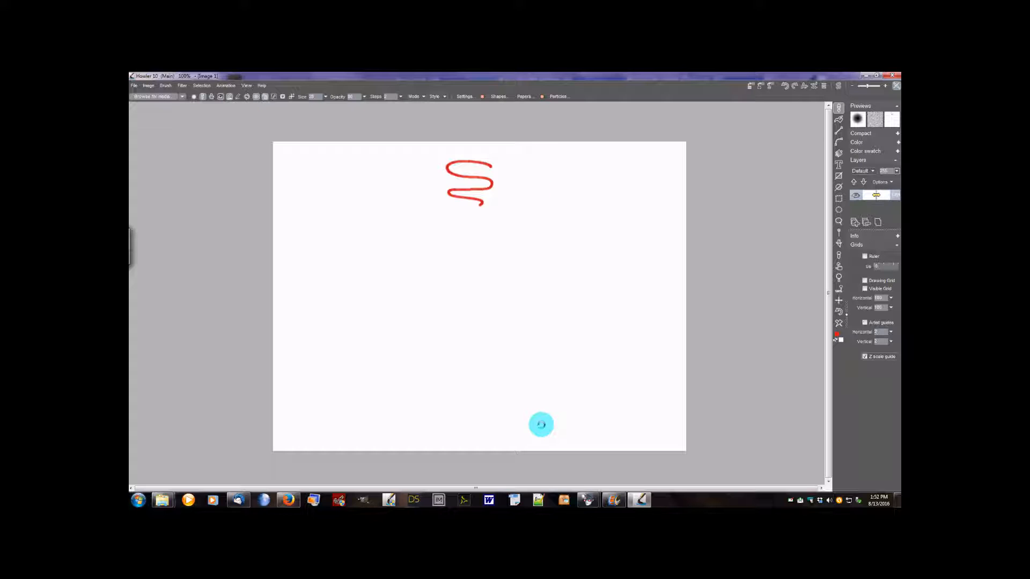
pyautogui.click(864, 355)
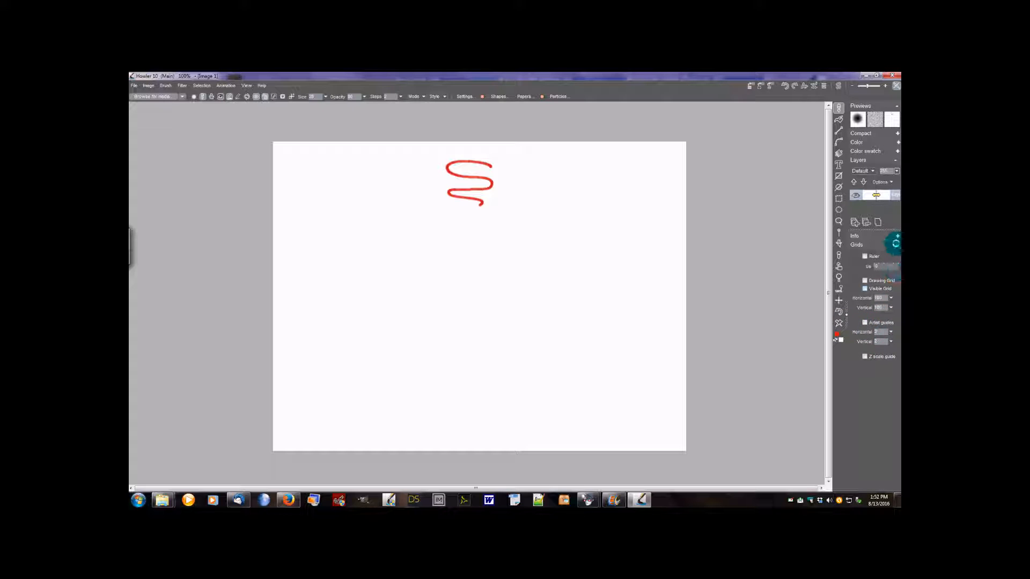
# Collapse the Grids settings, expand the Compact colour picker, and make the layer list taller
pyautogui.click(896, 245)
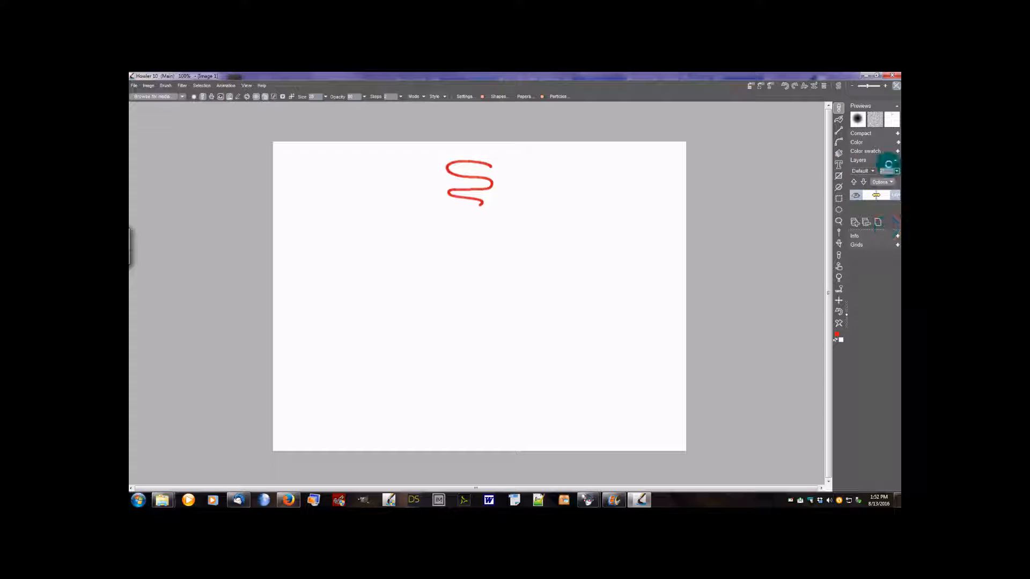
pyautogui.click(895, 134)
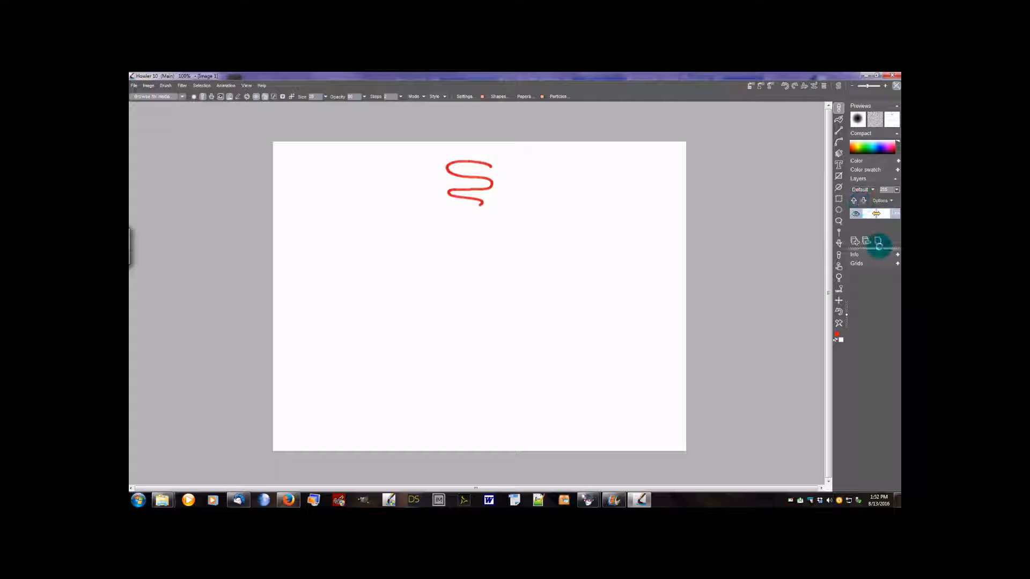
pyautogui.moveTo(880, 248); pyautogui.dragTo(879, 291)
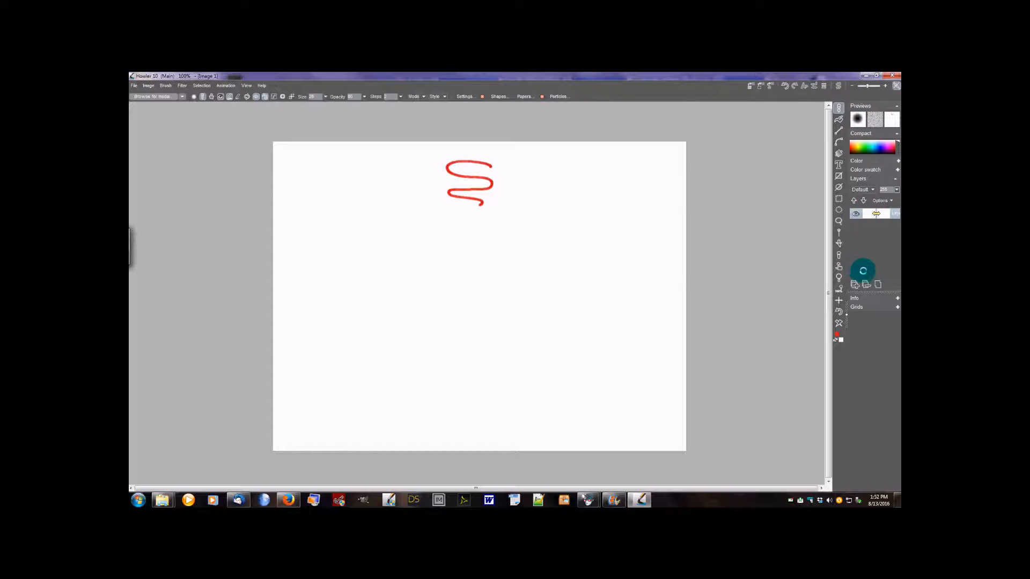
pyautogui.click(875, 213)
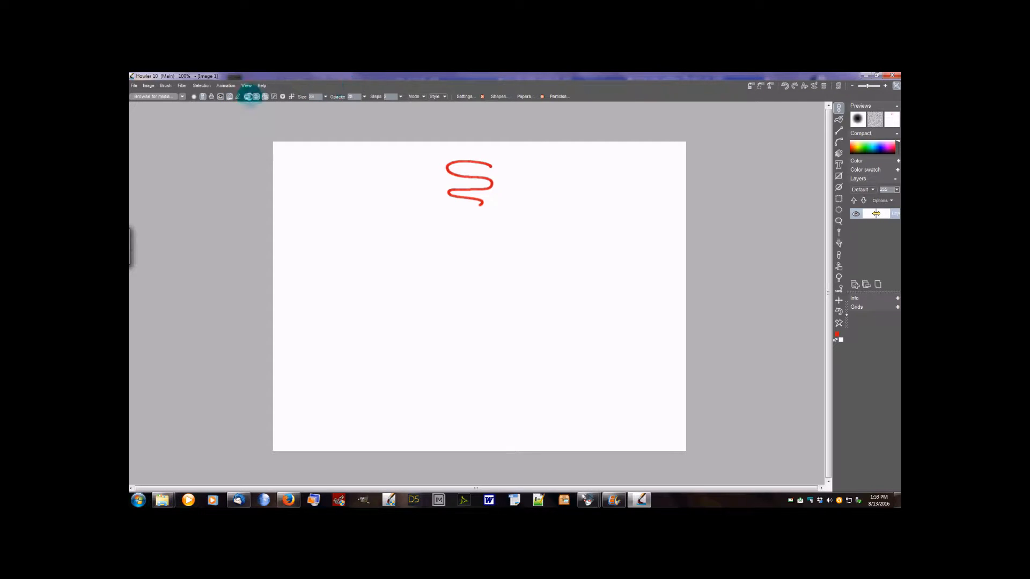
# Toggle the brush option in the brush settings and clear the red zigzag from the canvas
pyautogui.click(257, 97)
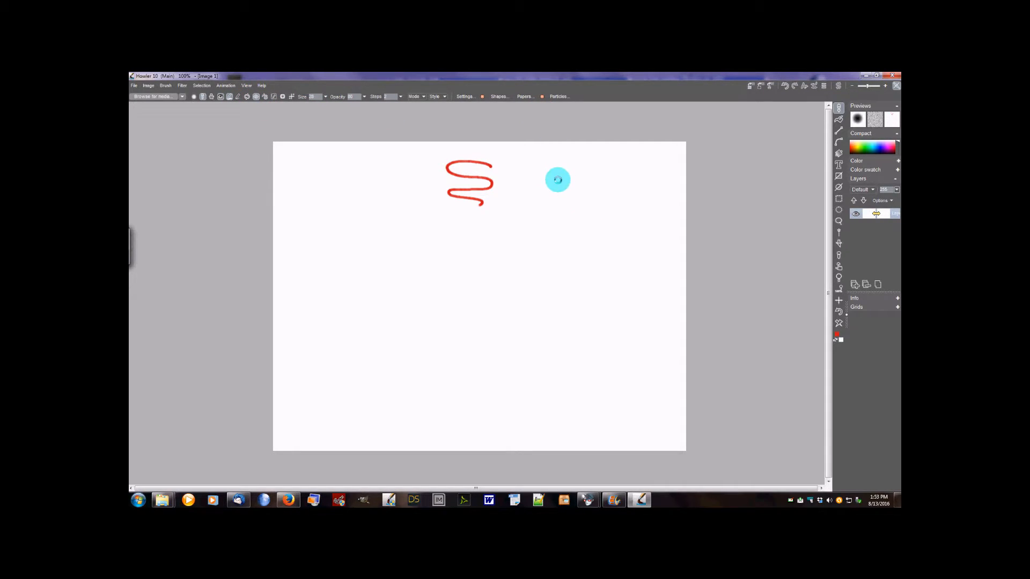
pyautogui.click(839, 323)
pyautogui.click(838, 323)
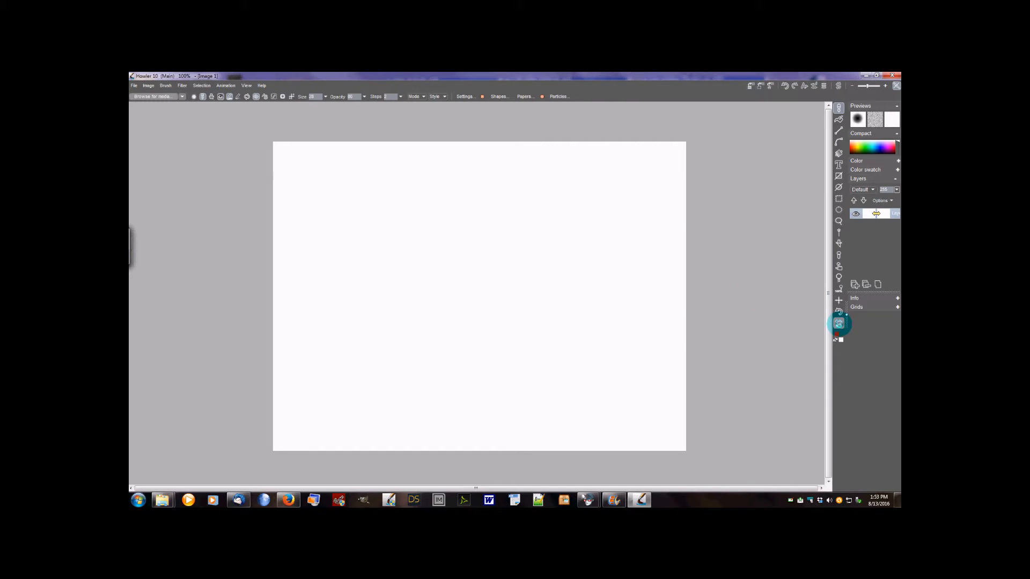